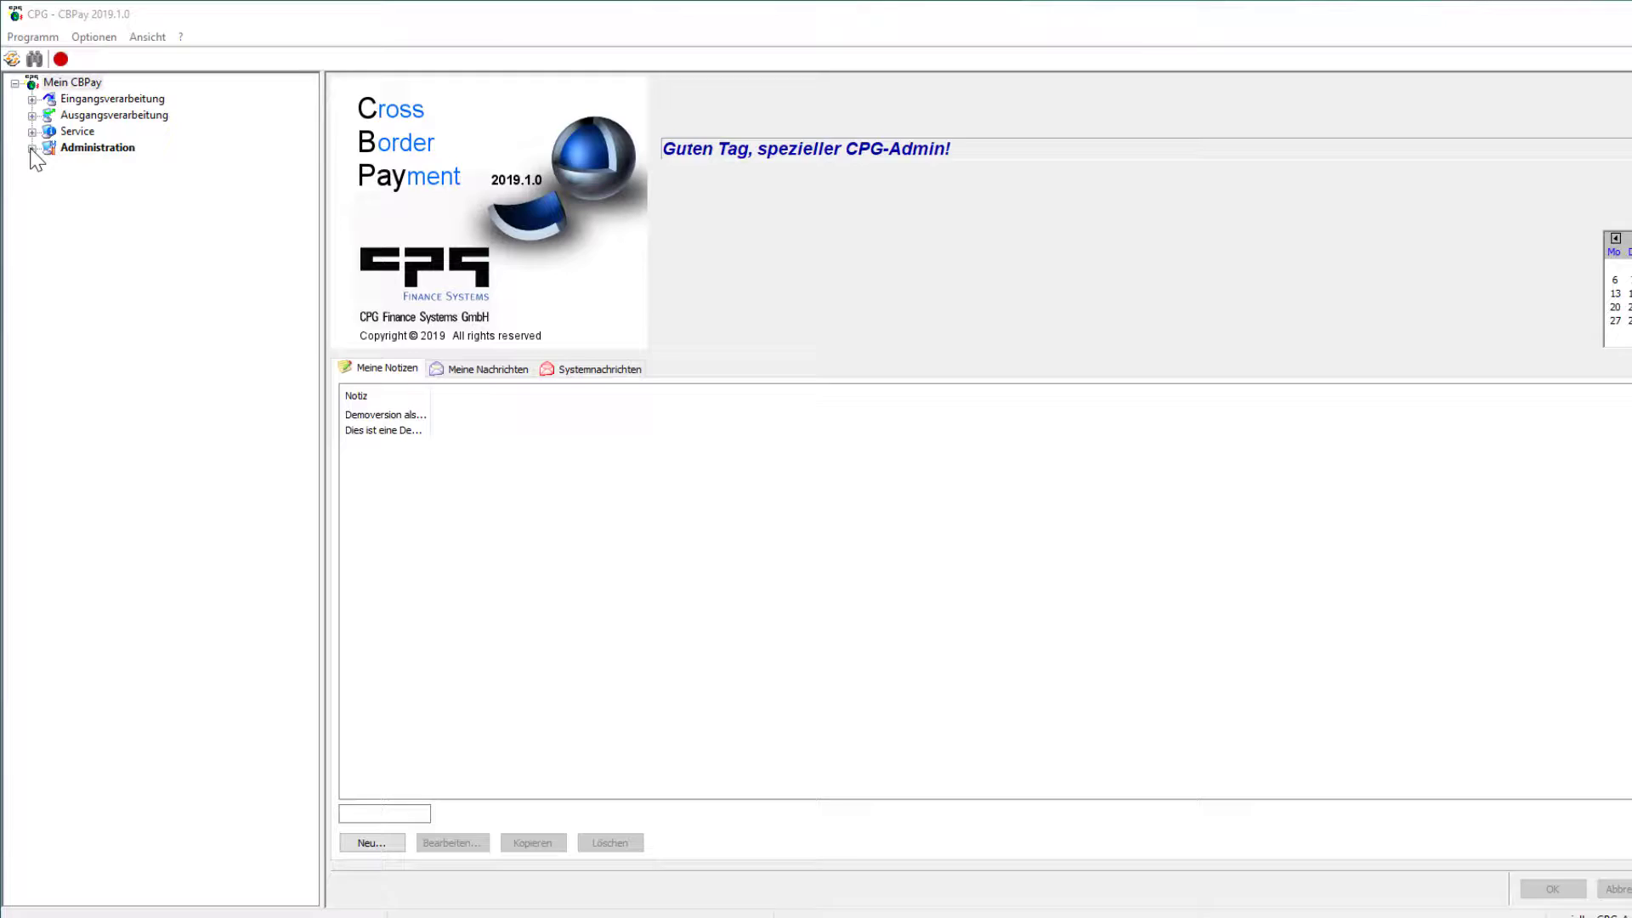
Step: Open the Ausgang partner under Administration and examine the available SEPA clearing procedures, closing the partner without changes
click(32, 148)
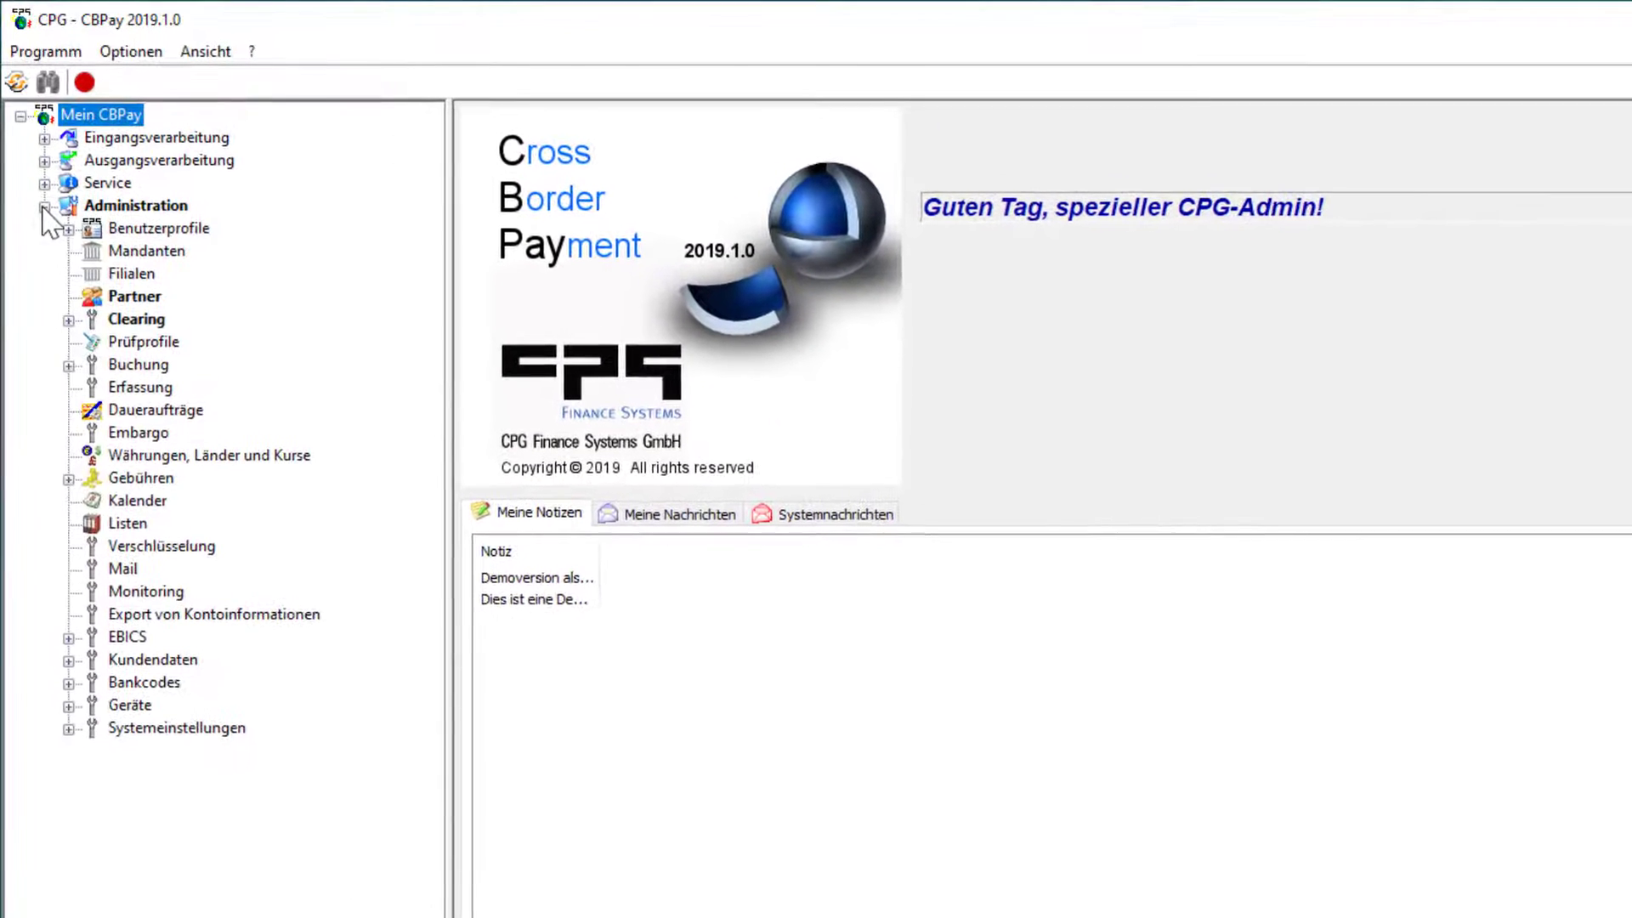
click(137, 292)
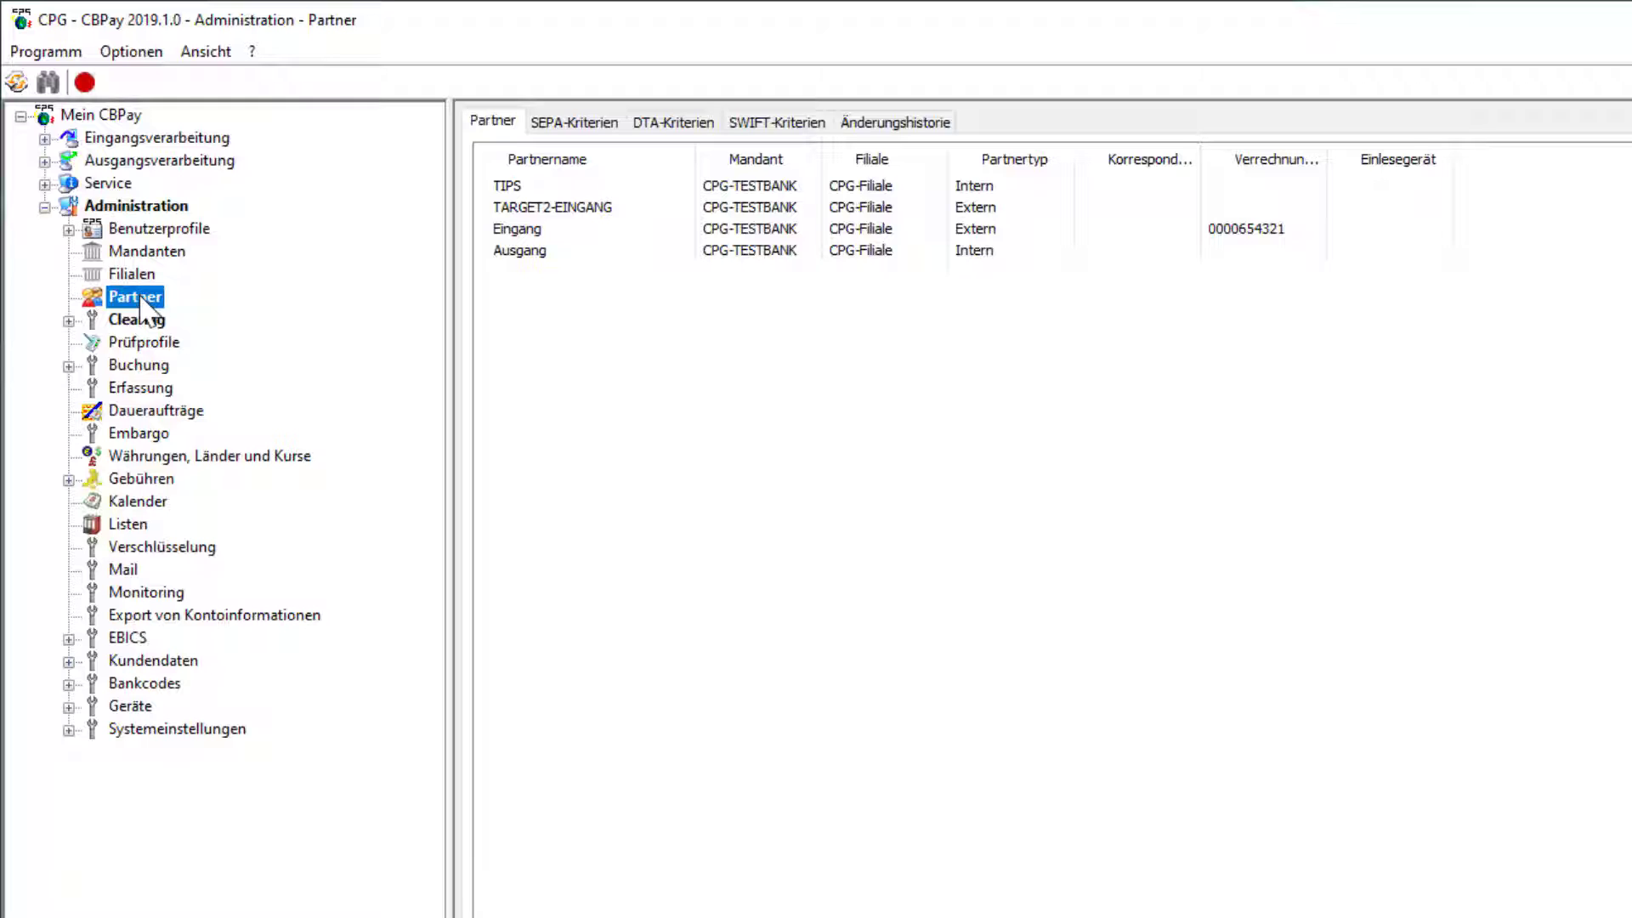
click(545, 260)
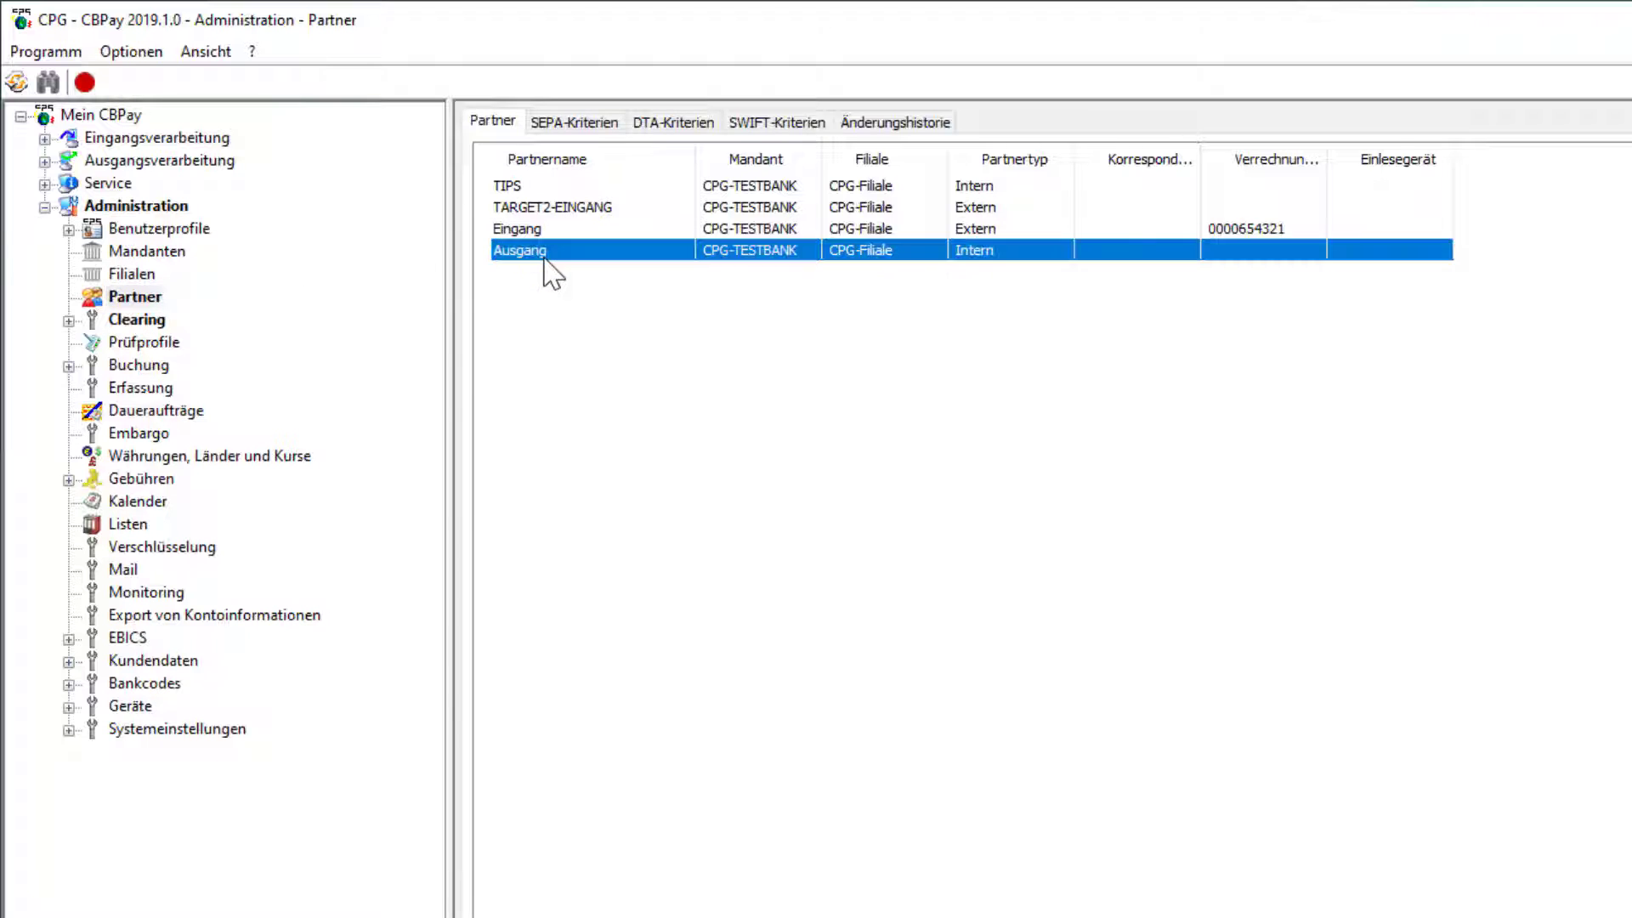
double_click(545, 253)
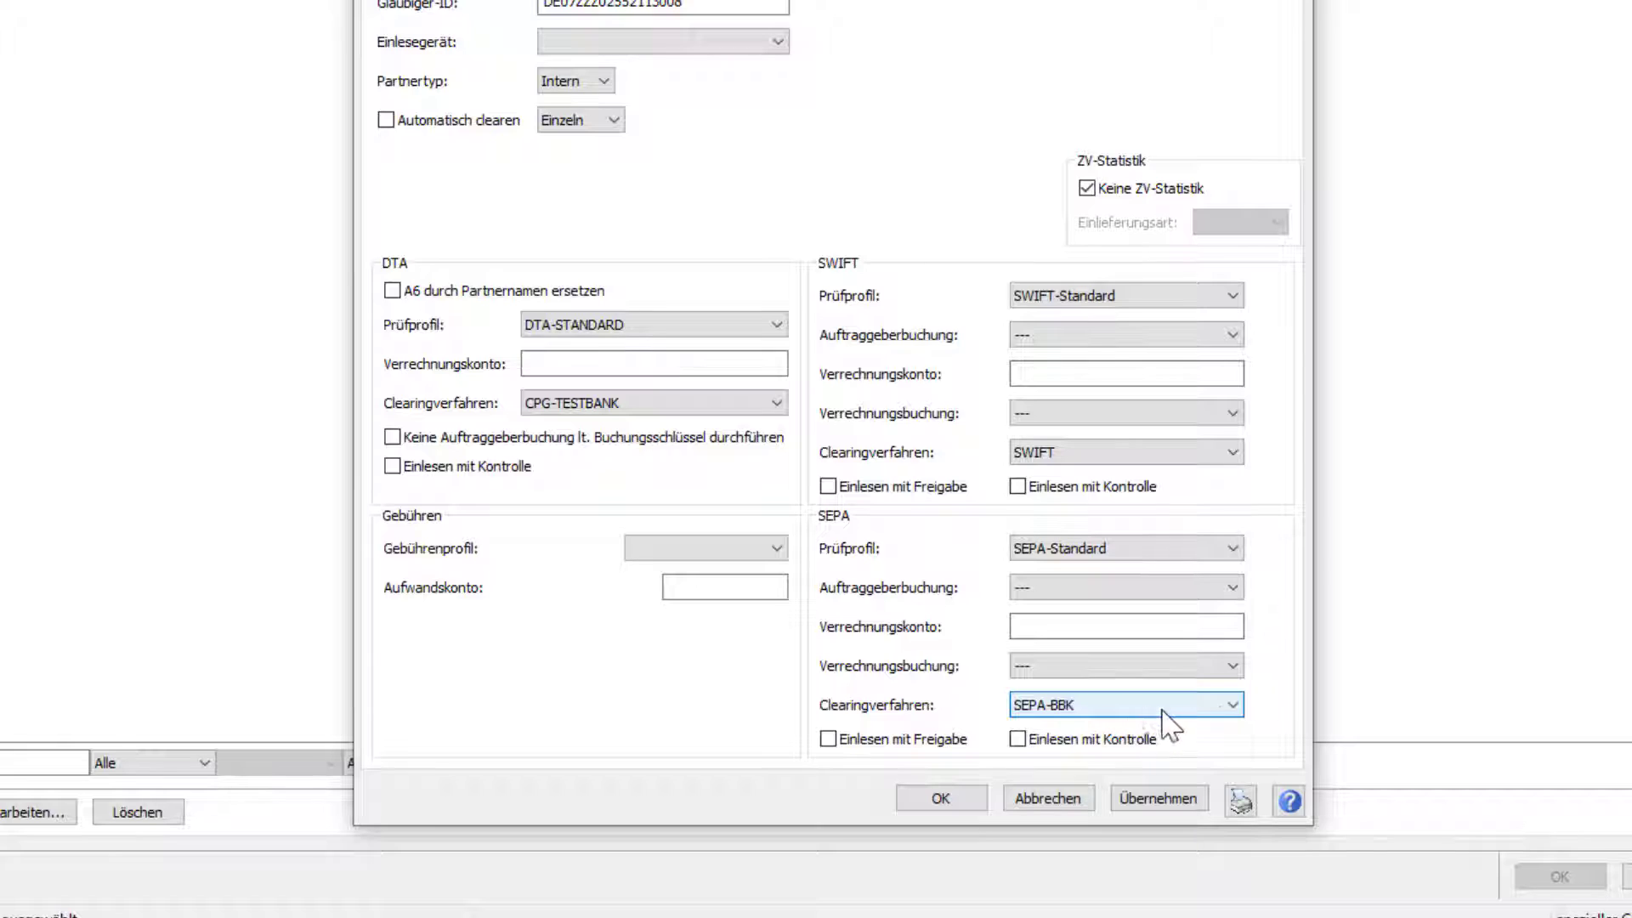
click(1234, 707)
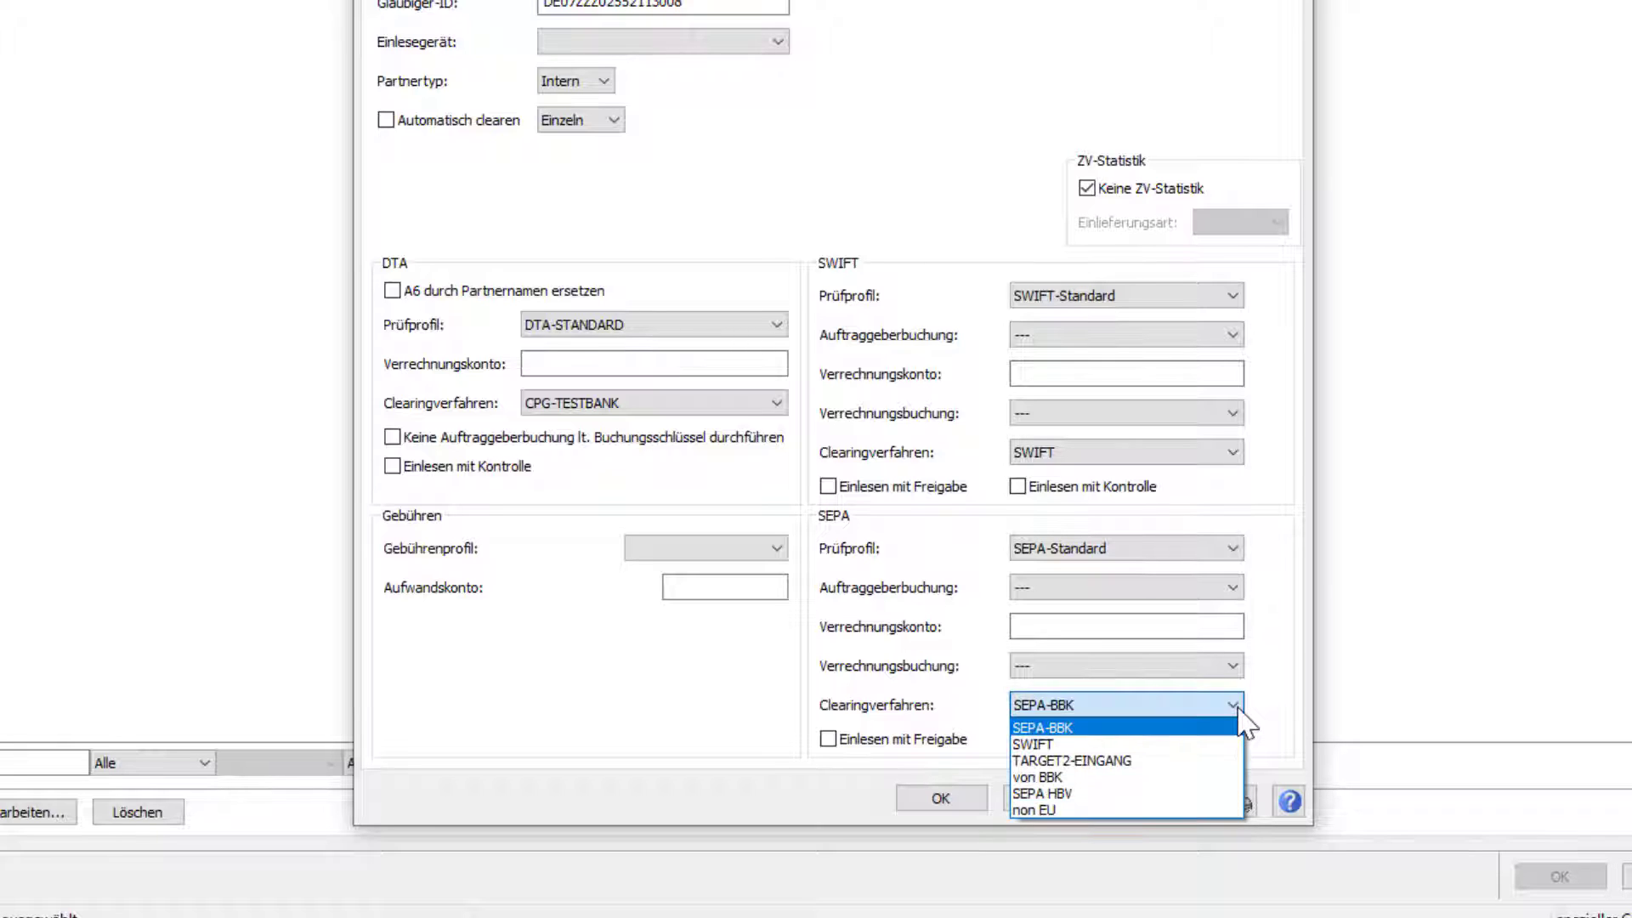
click(1238, 712)
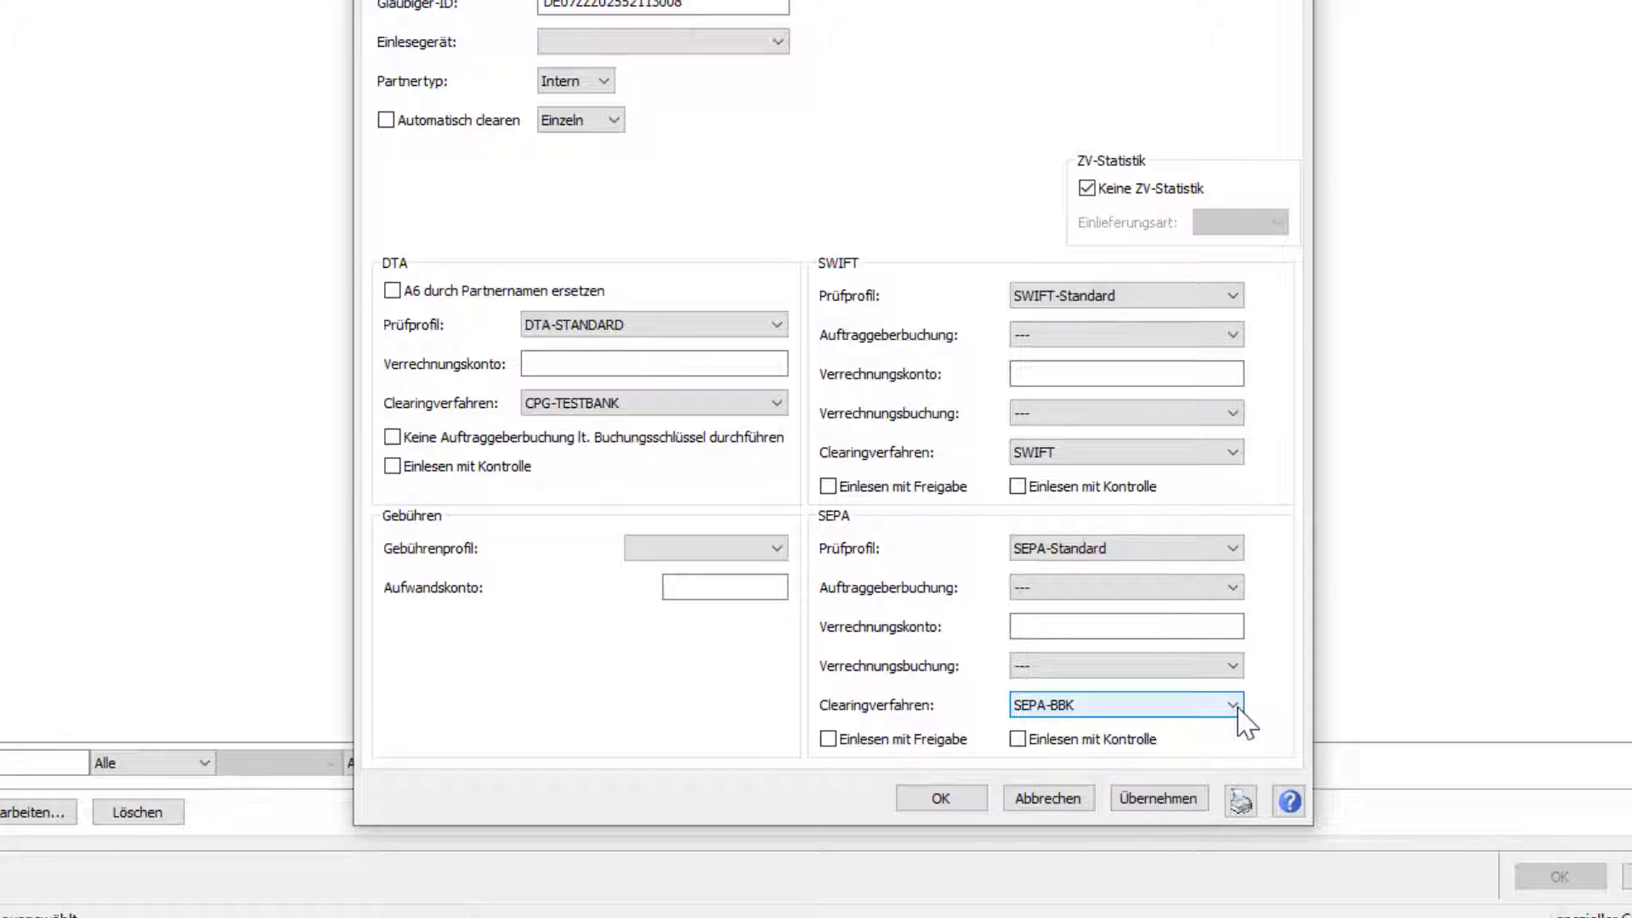
click(1075, 806)
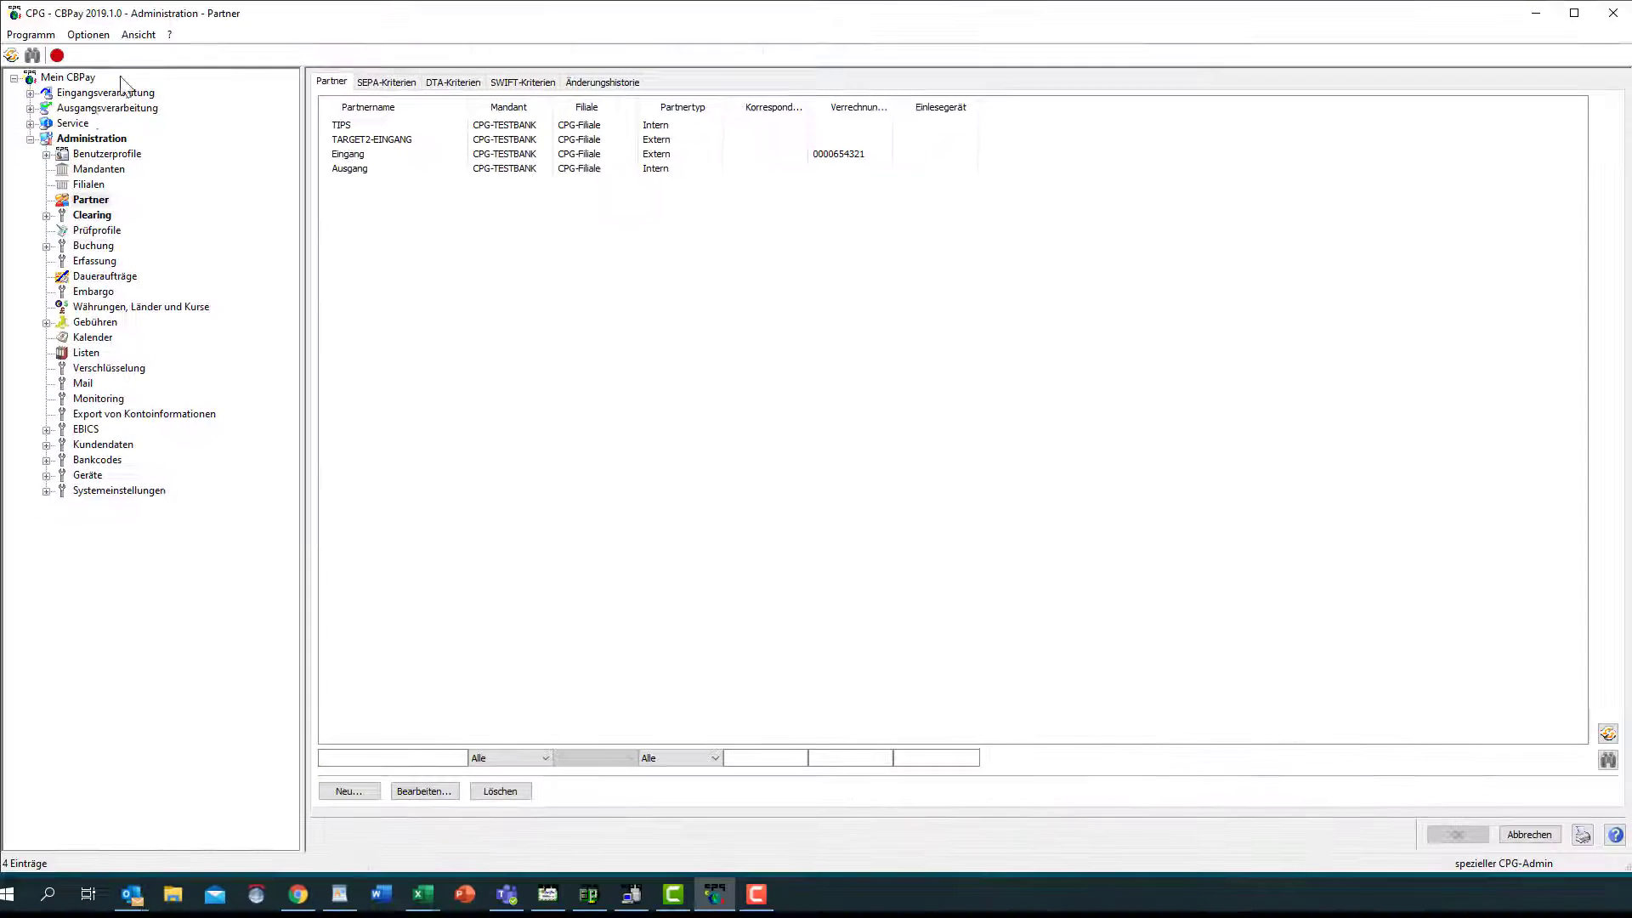
Step: Open the SEPA-BBK clearing procedure and examine the order of its assigned routes, closing it without changes
click(47, 215)
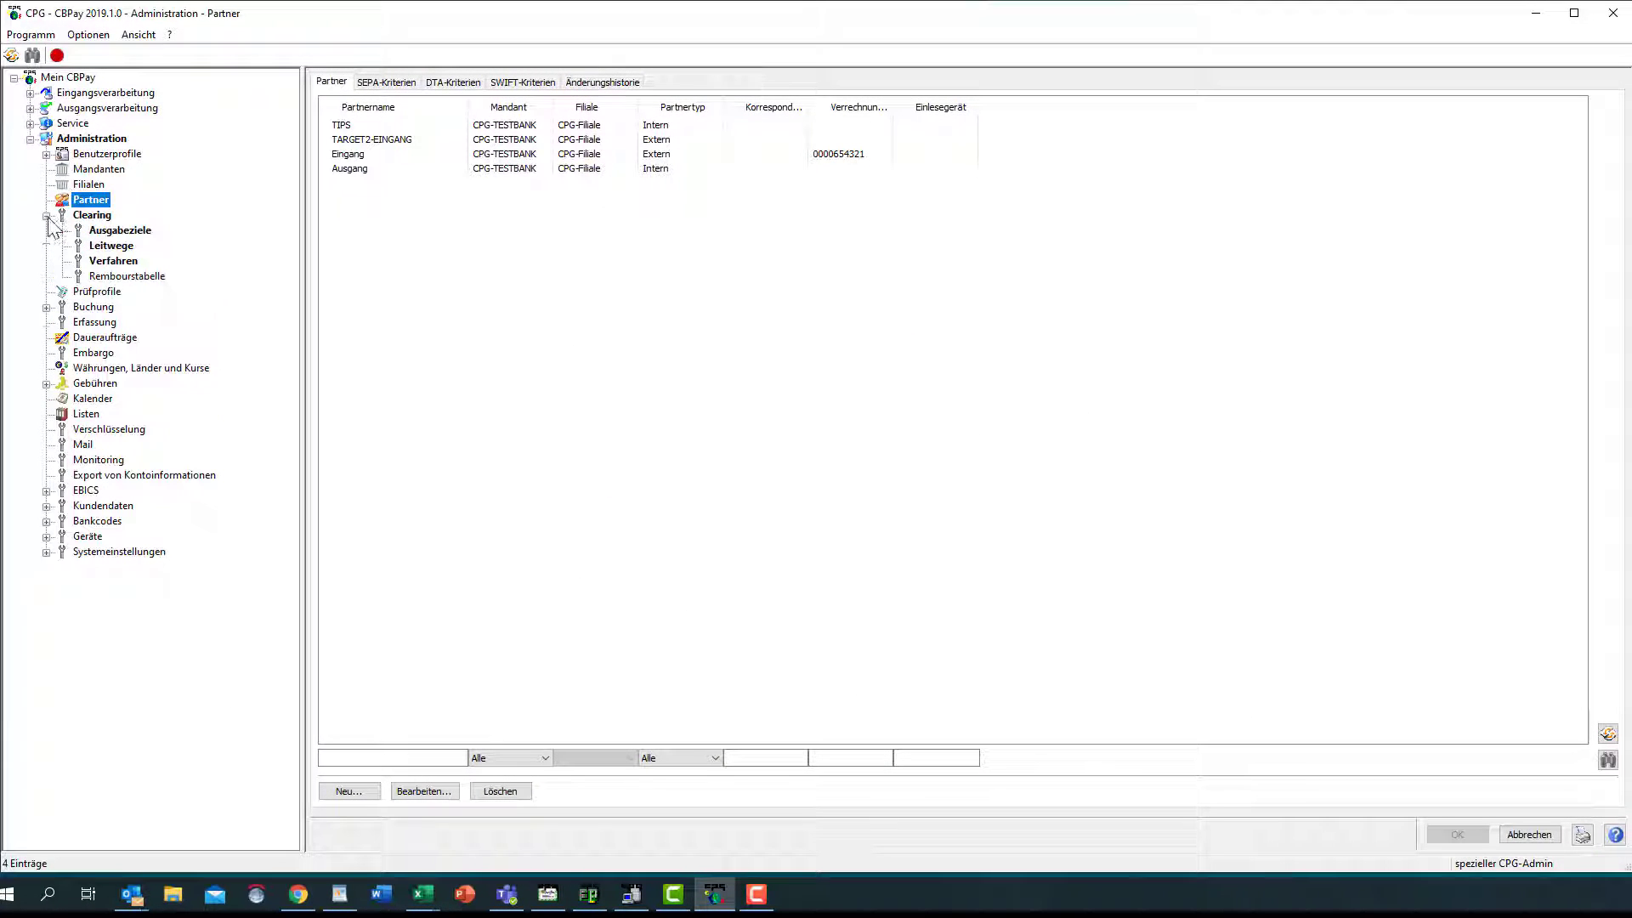
click(113, 261)
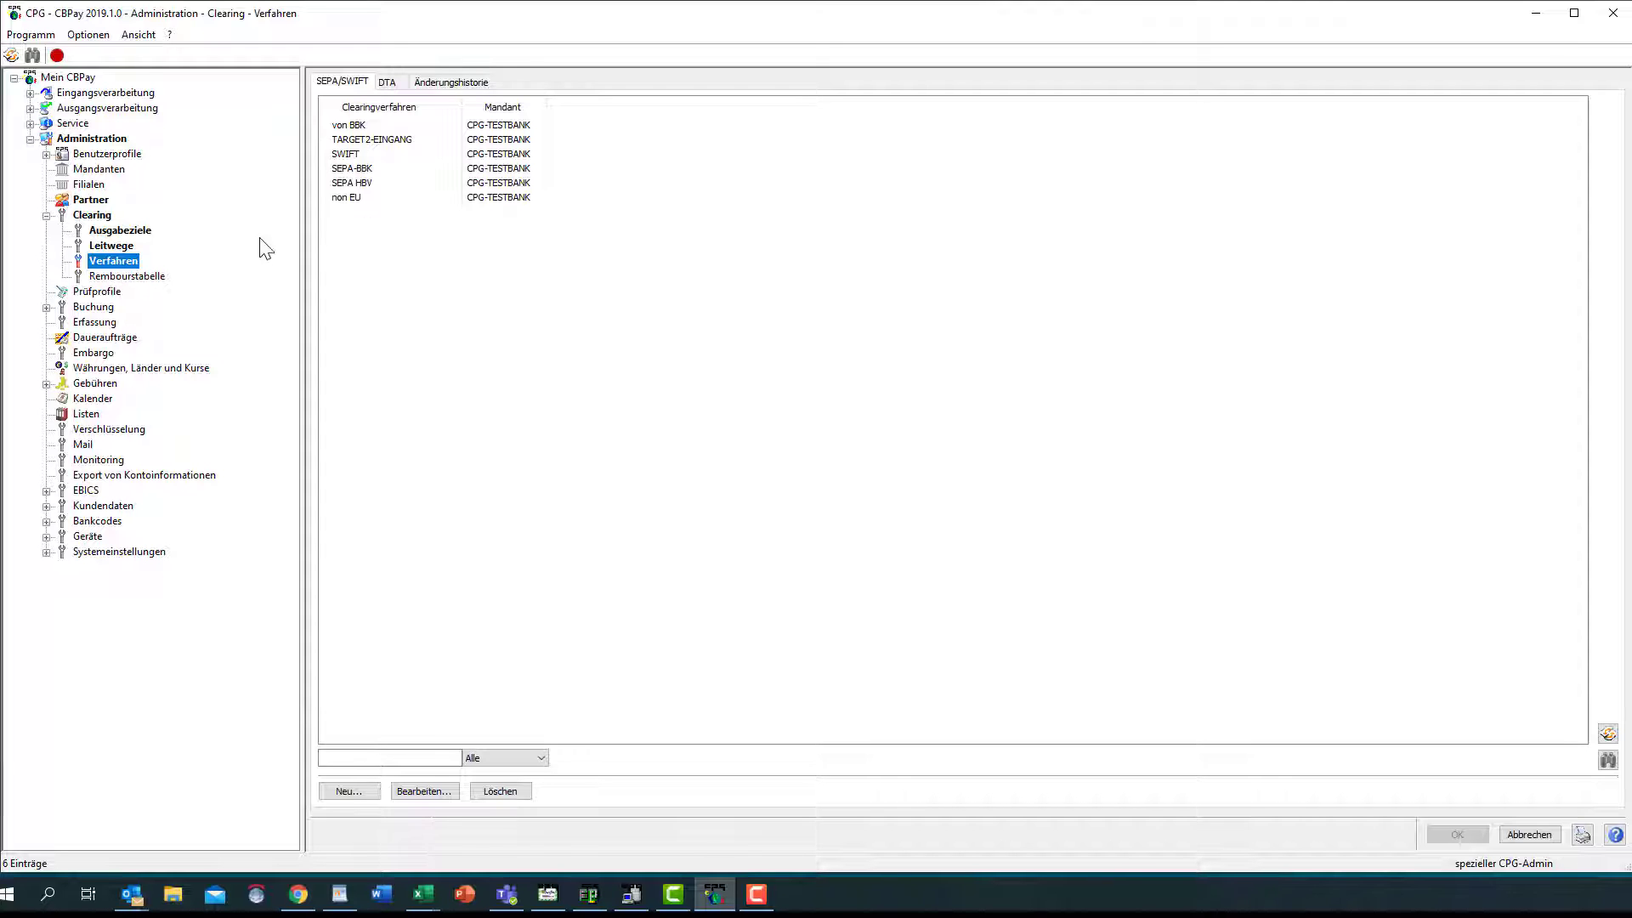
double_click(374, 170)
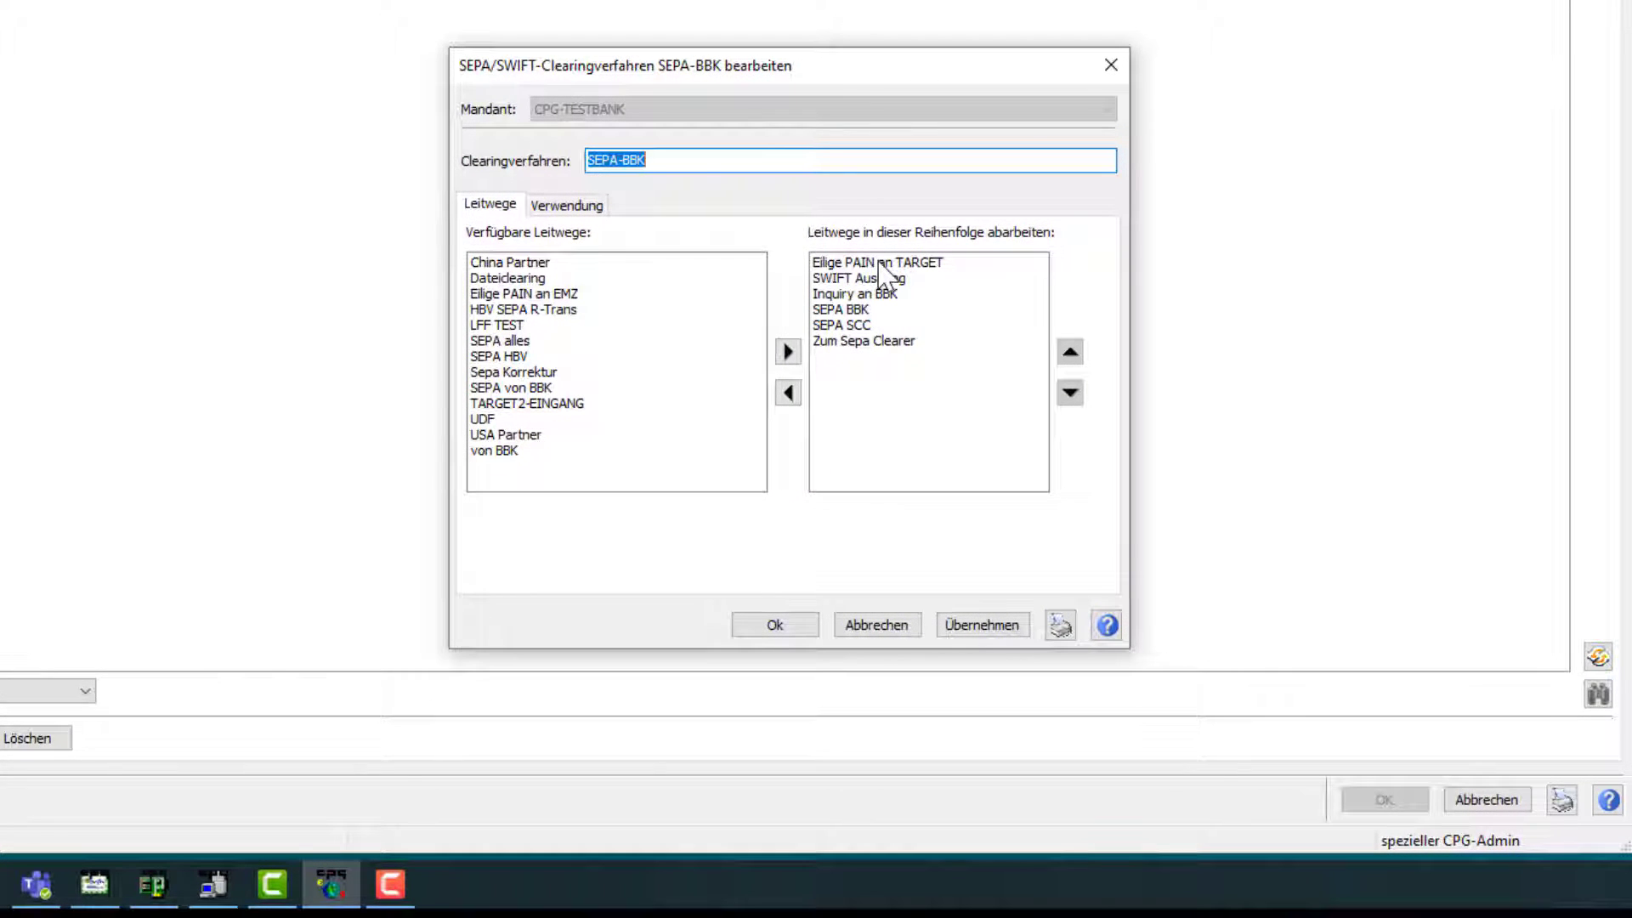
click(880, 266)
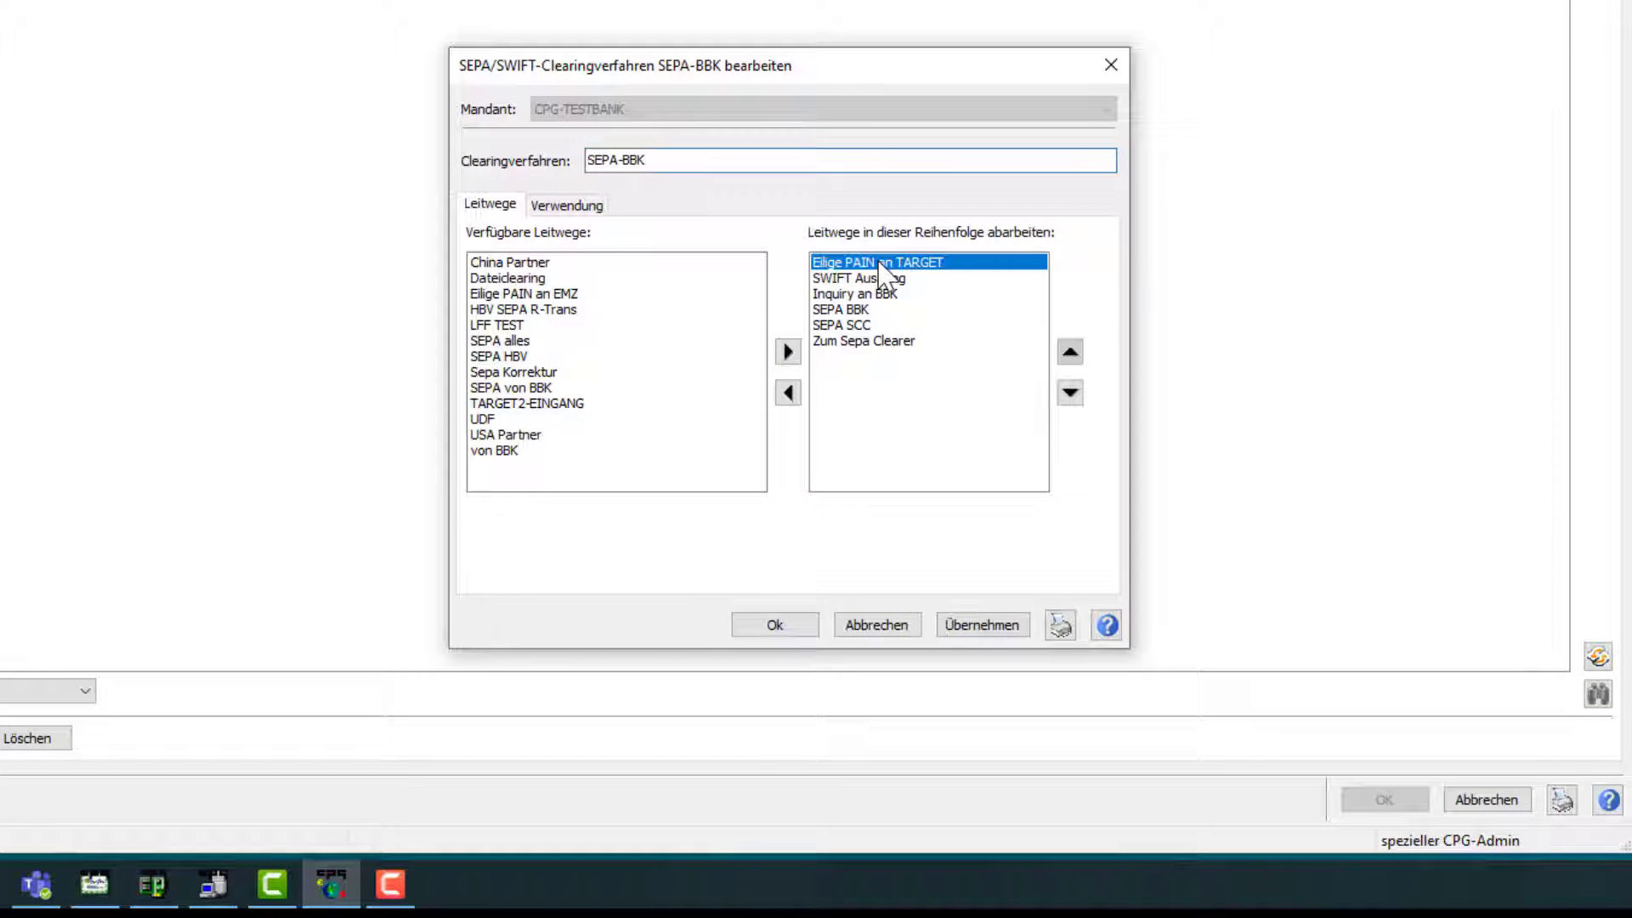
click(882, 280)
click(880, 296)
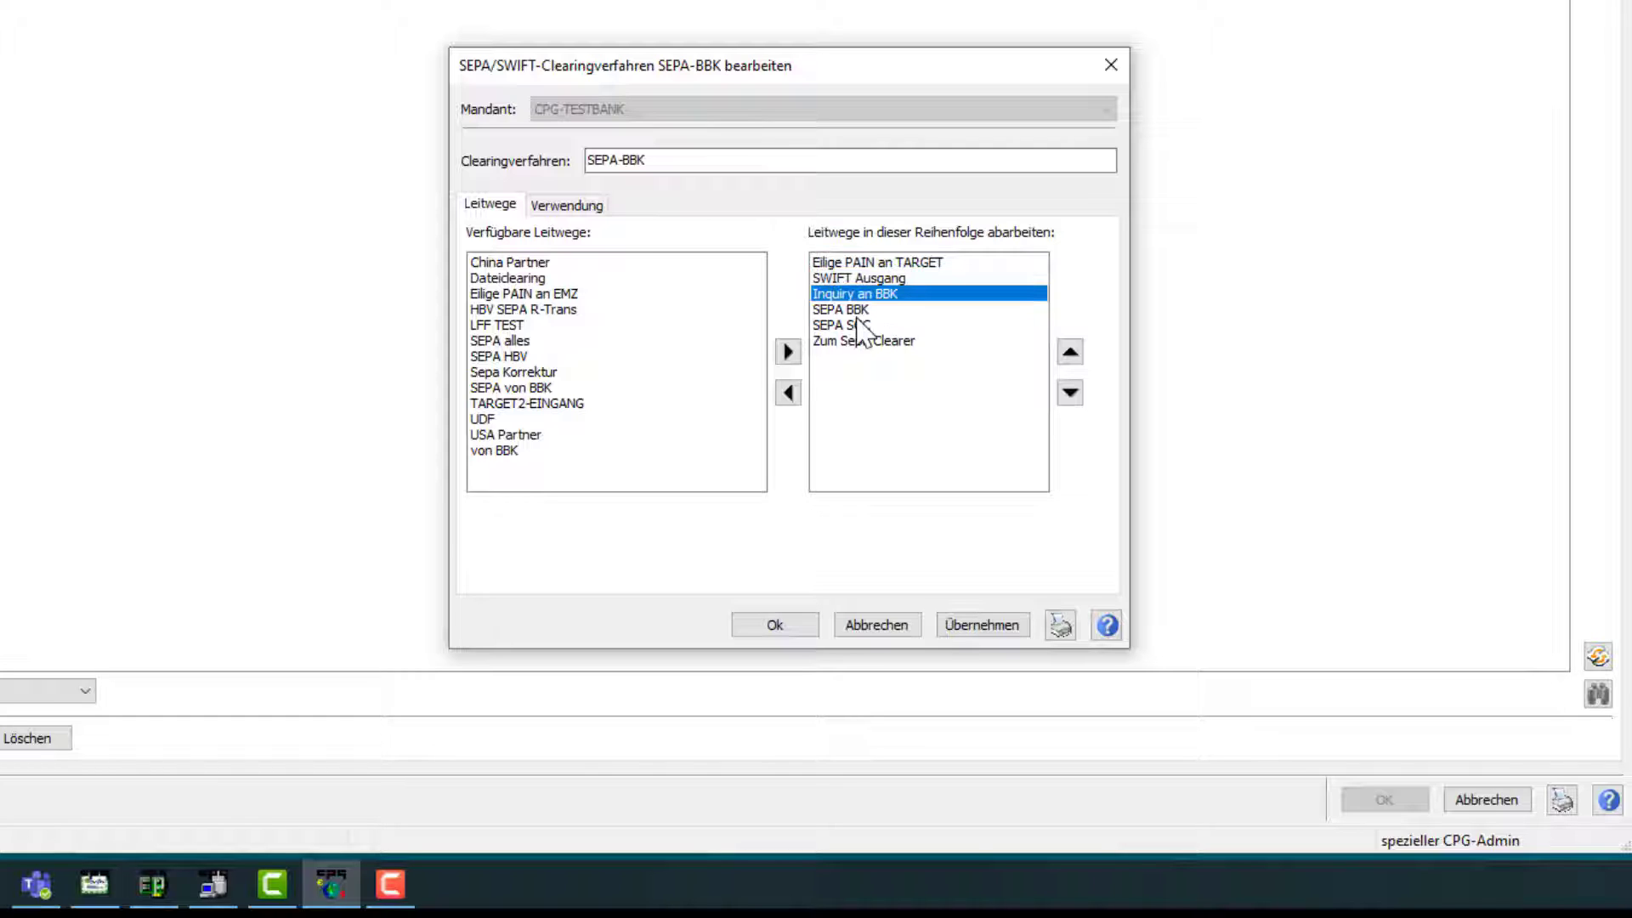
click(858, 325)
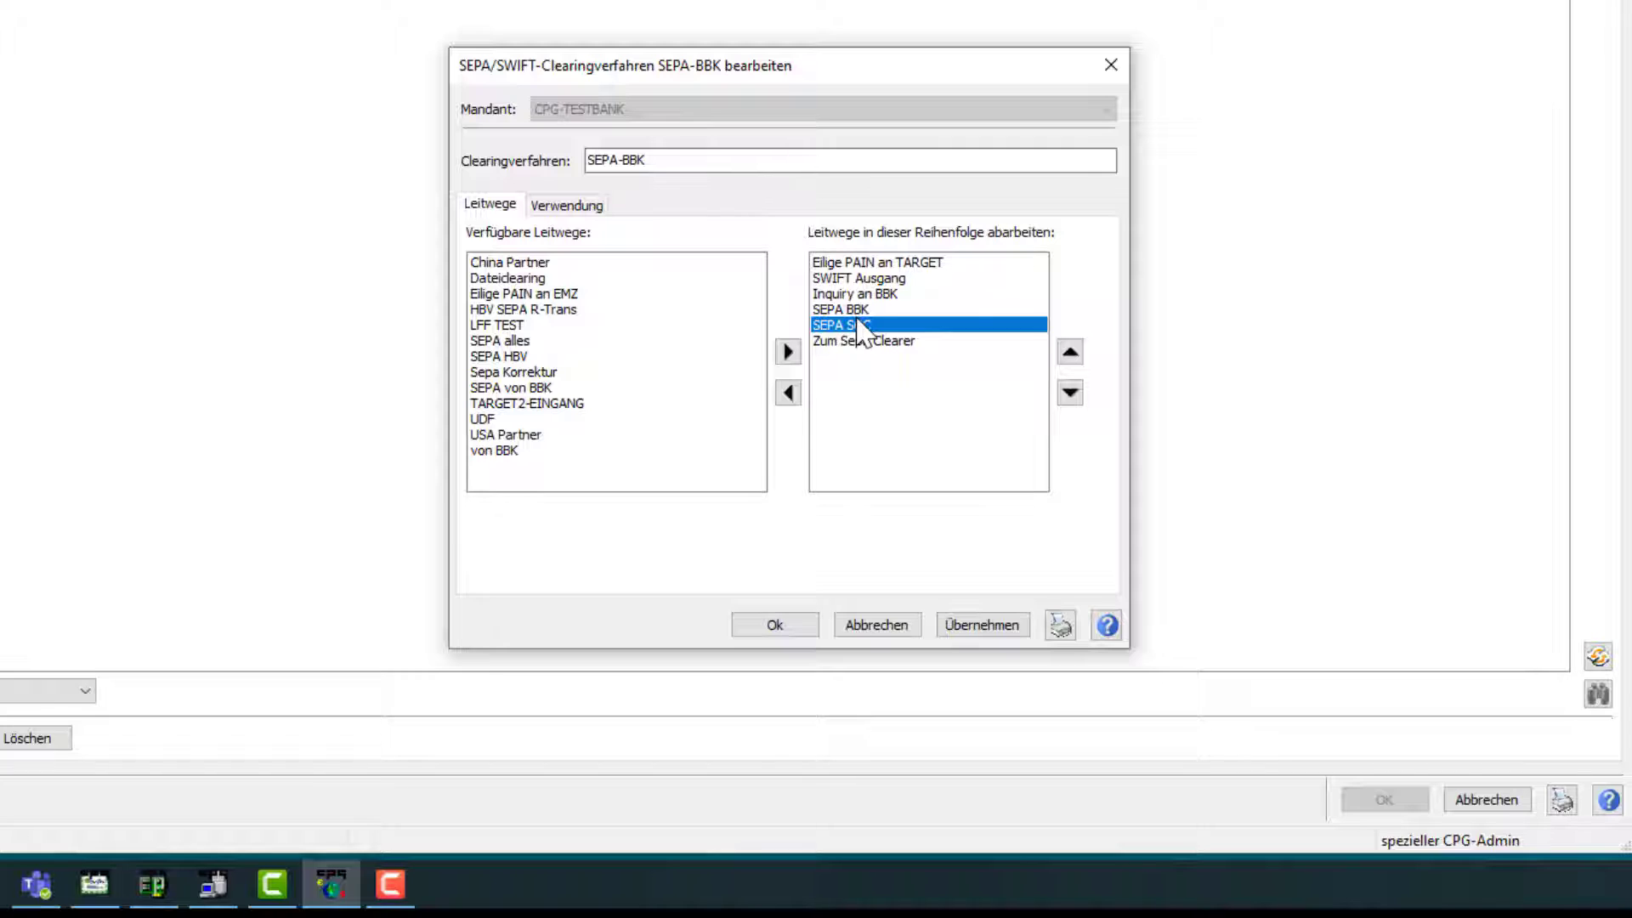
click(899, 265)
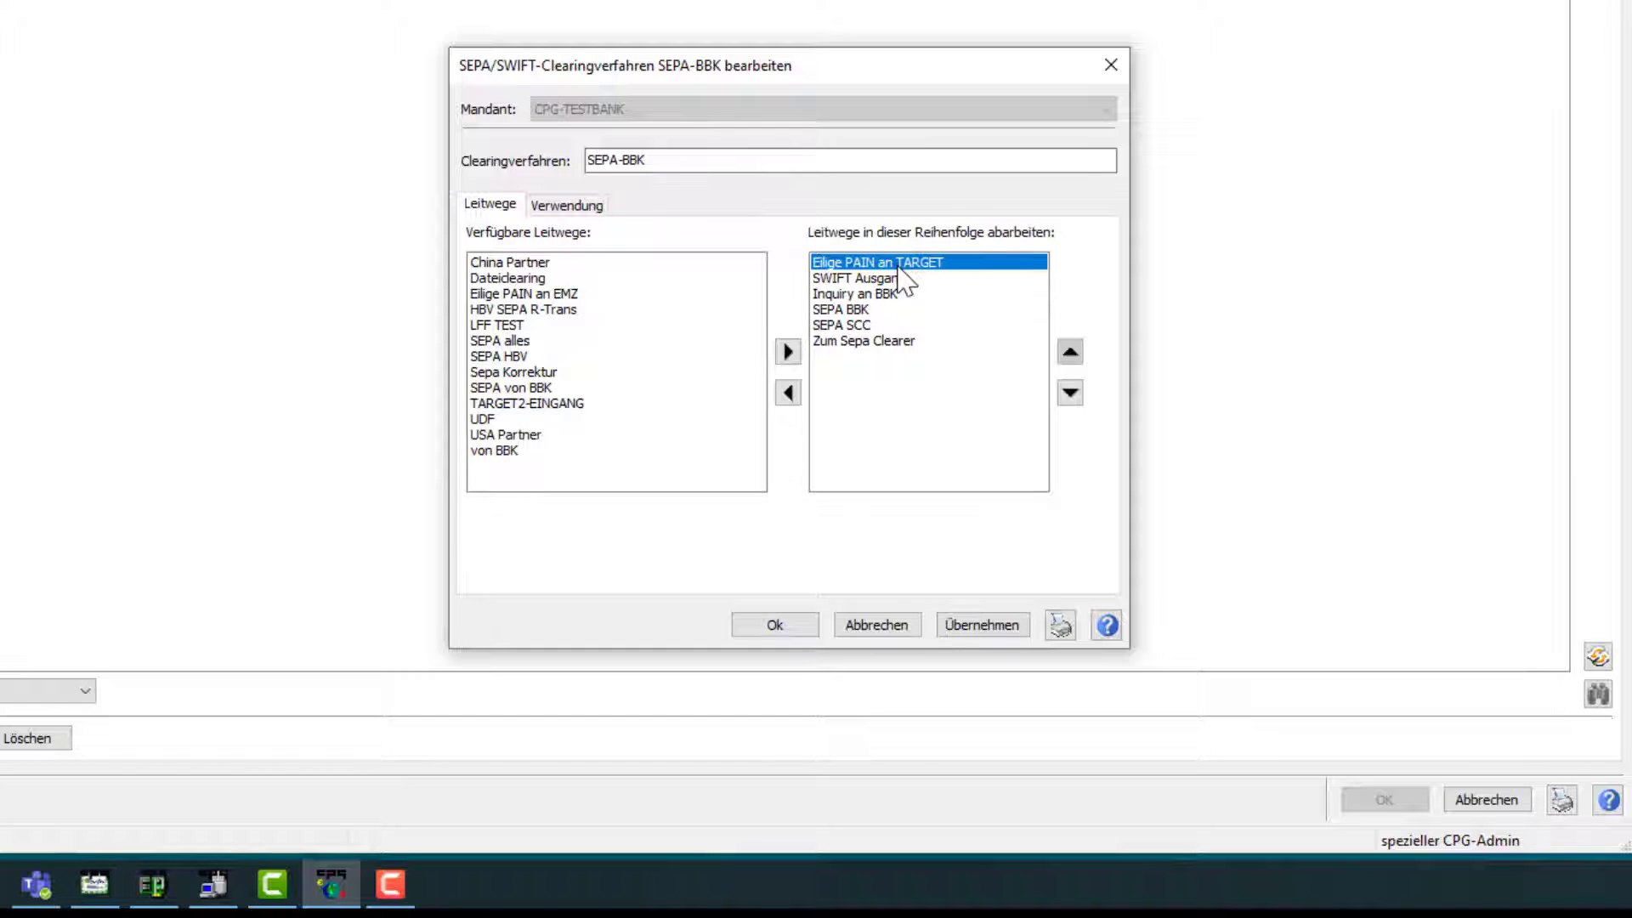
click(876, 625)
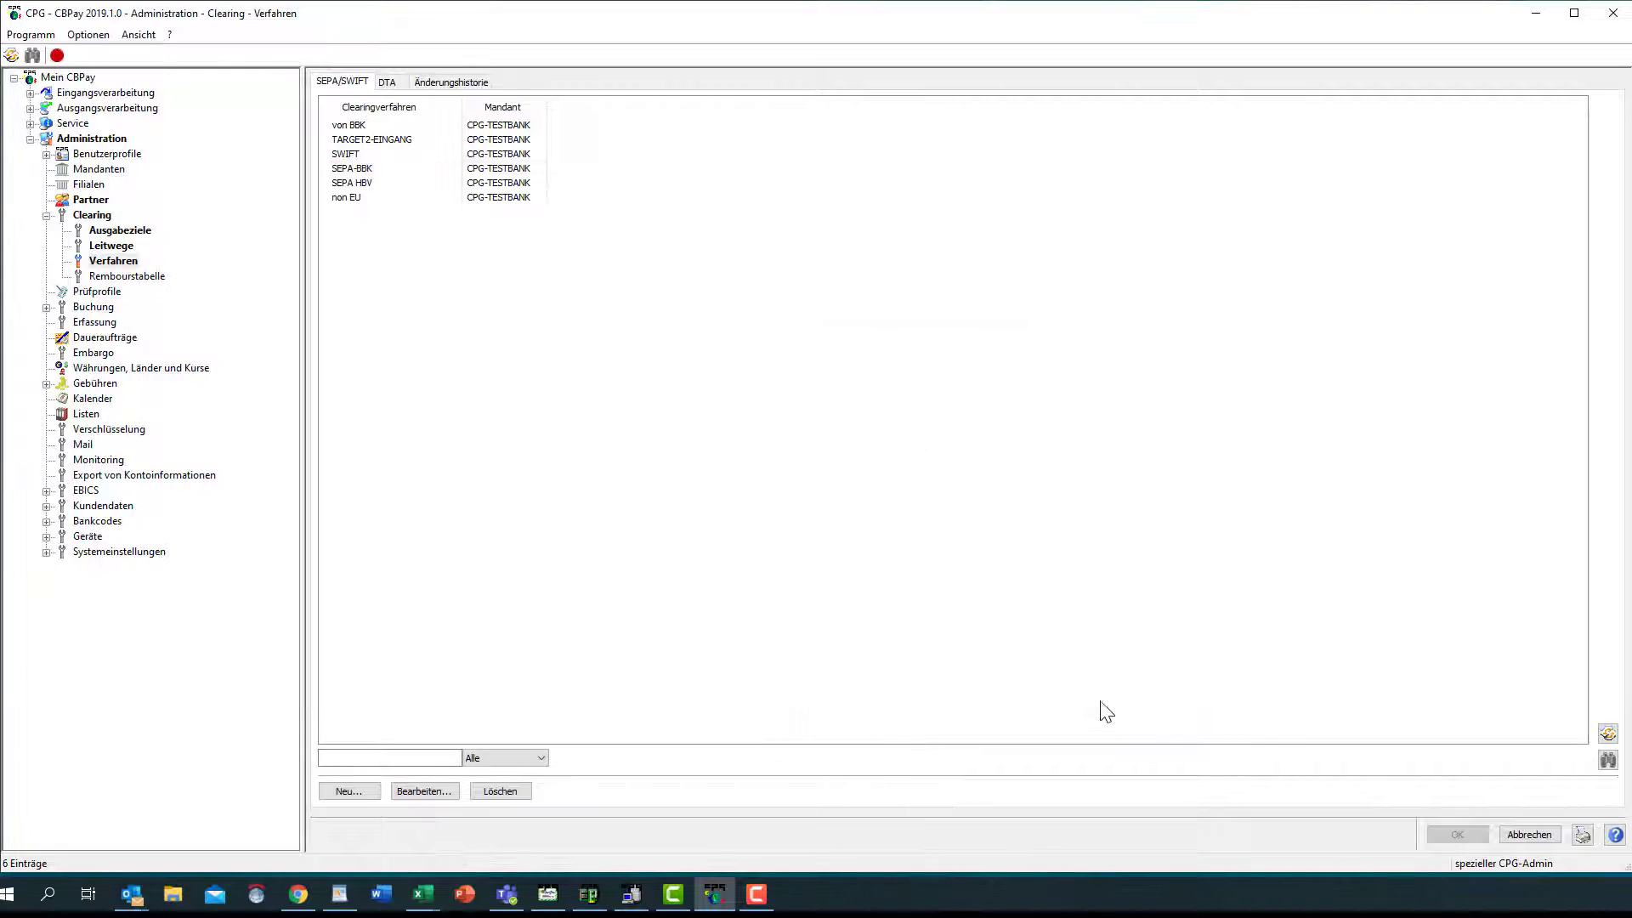
Step: Examine the PACS008 Eilig criteria set of the route Eilige PAIN an TARGET, including its minimum amount, and close both without changes
click(124, 246)
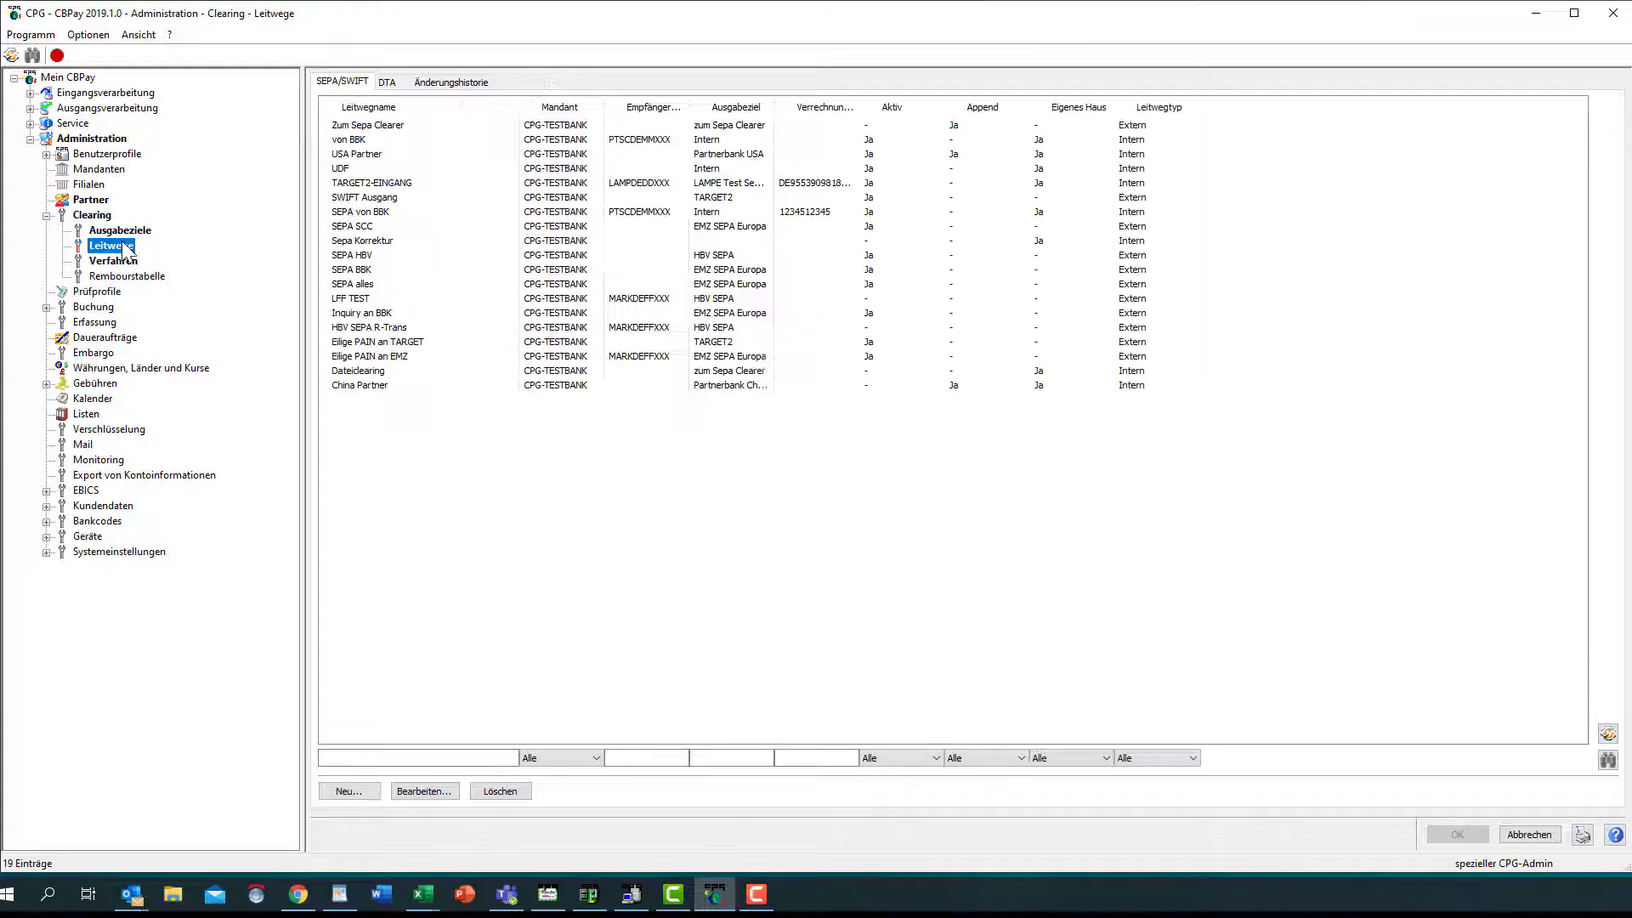
double_click(403, 341)
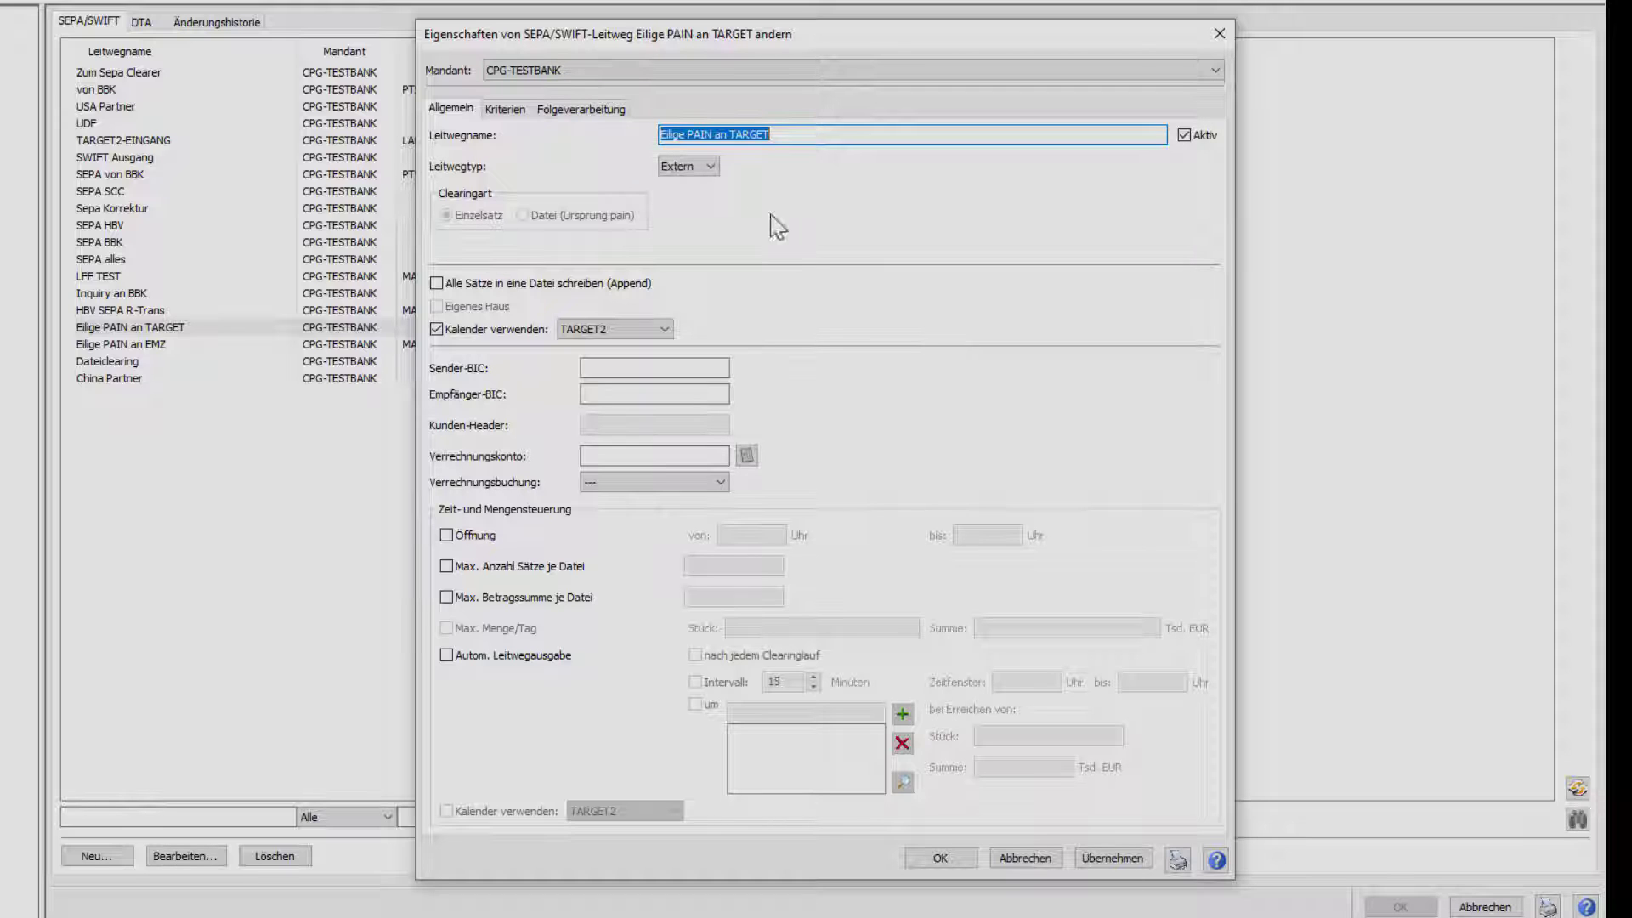
click(503, 112)
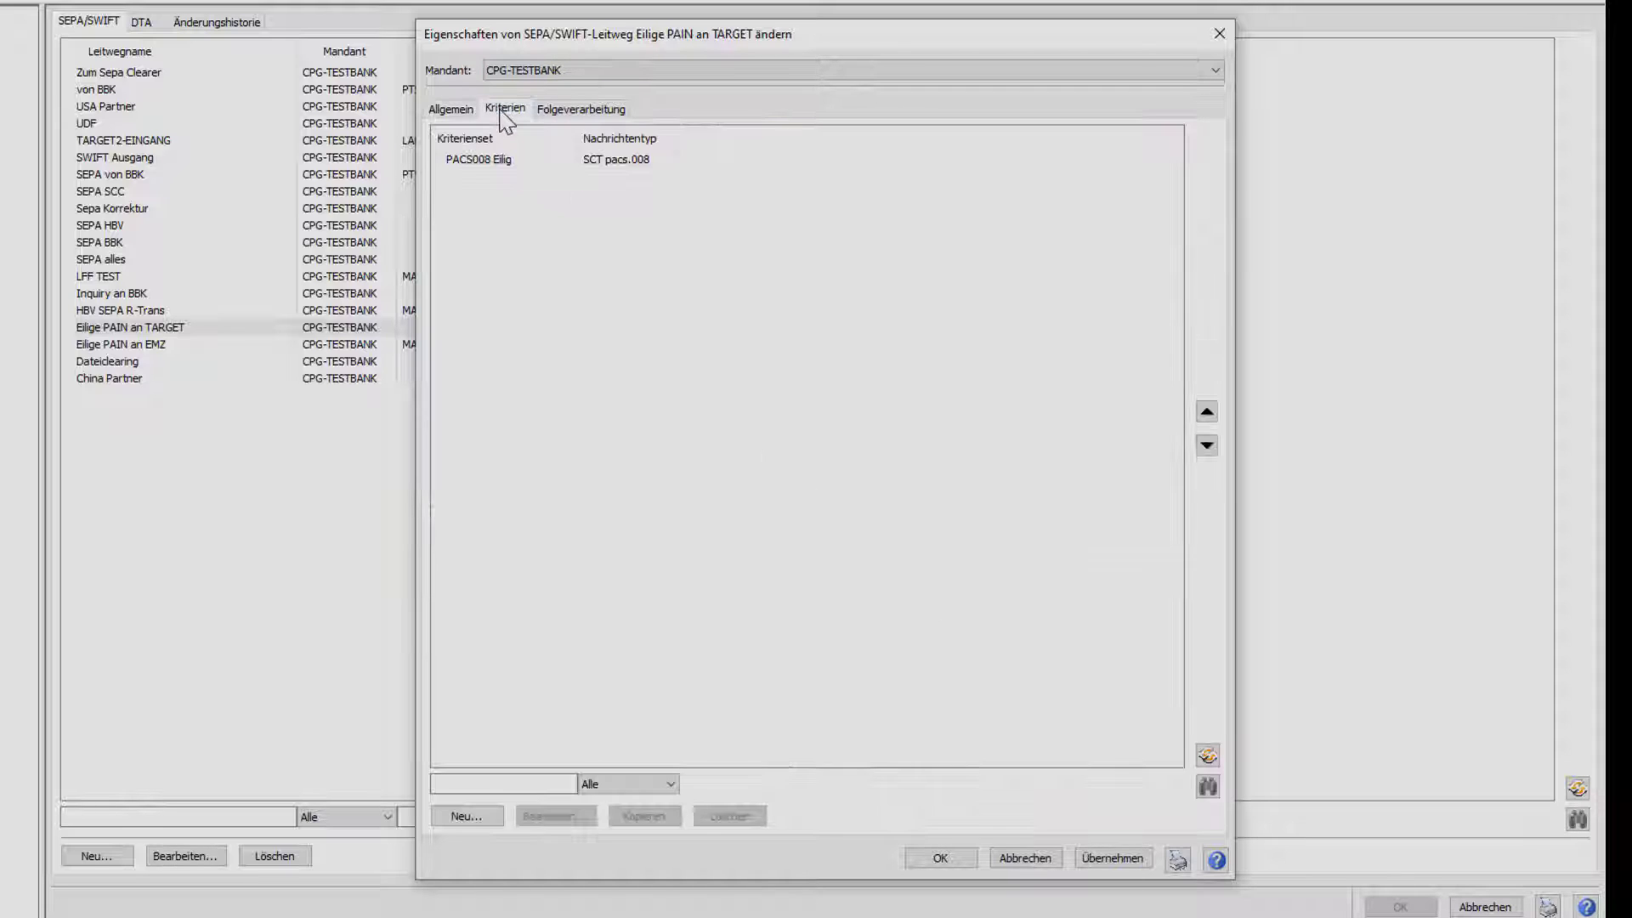
click(484, 164)
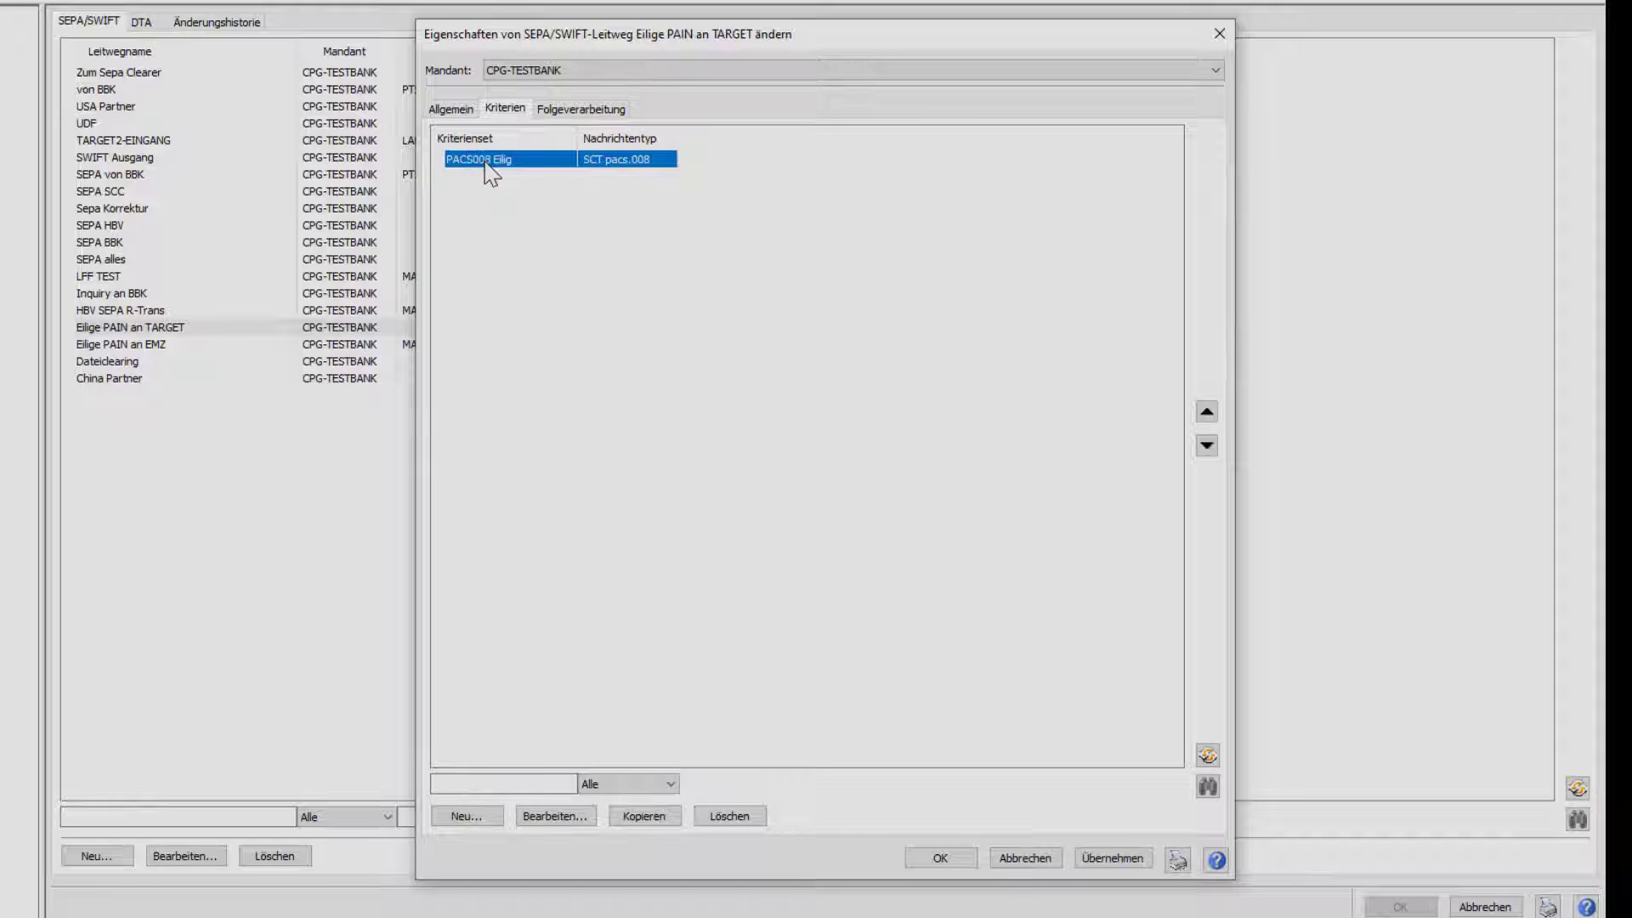
double_click(486, 164)
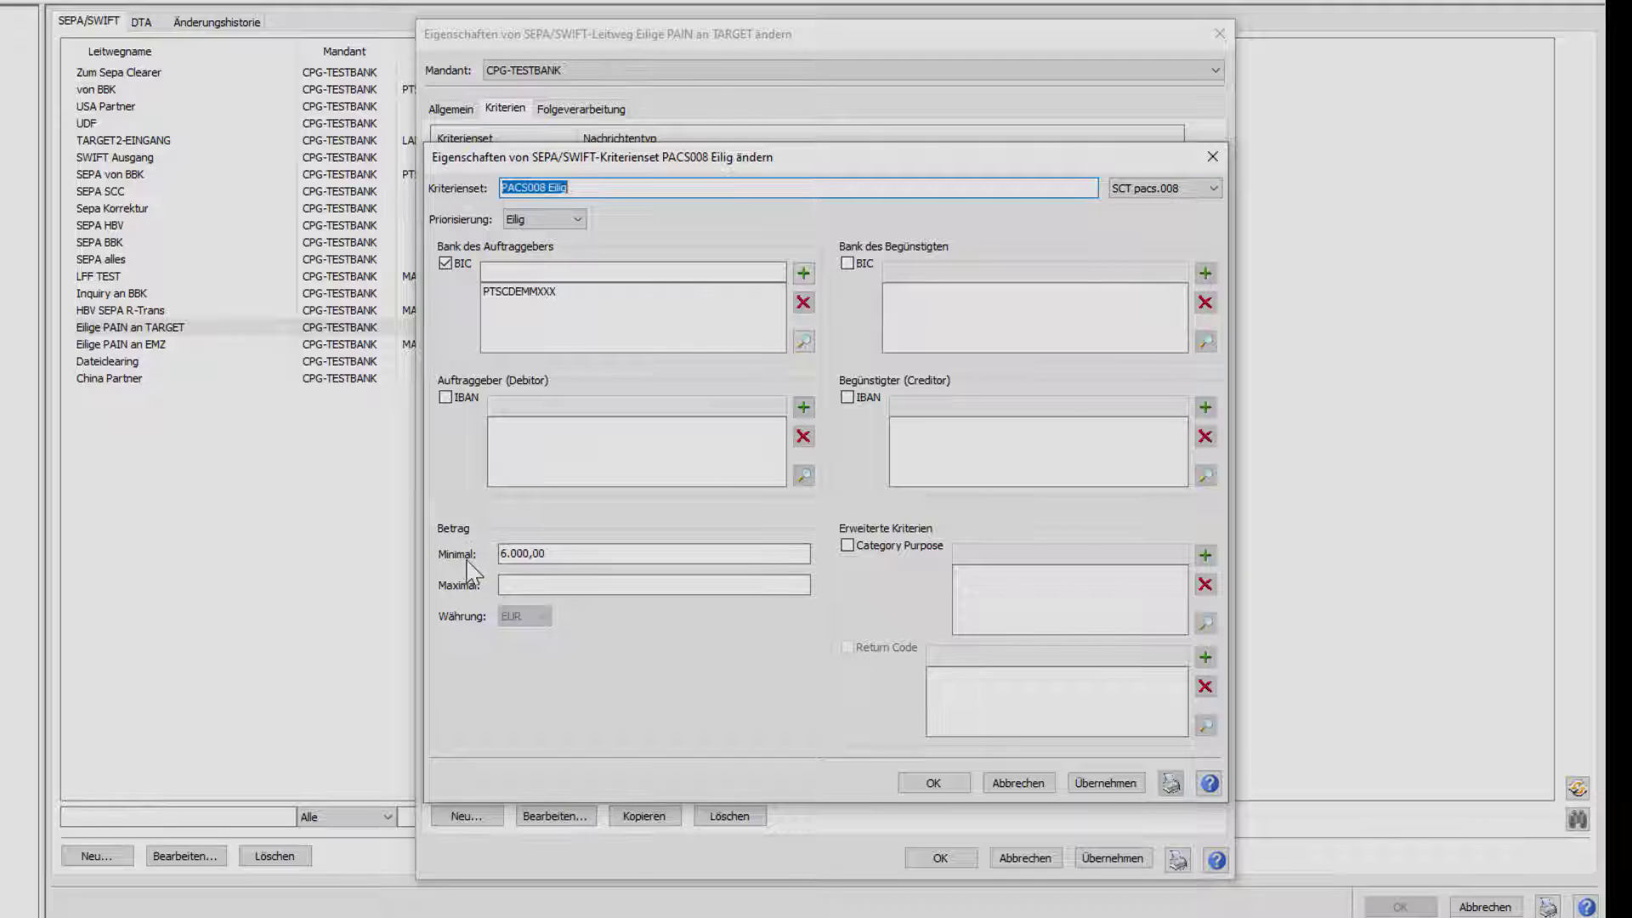
click(502, 554)
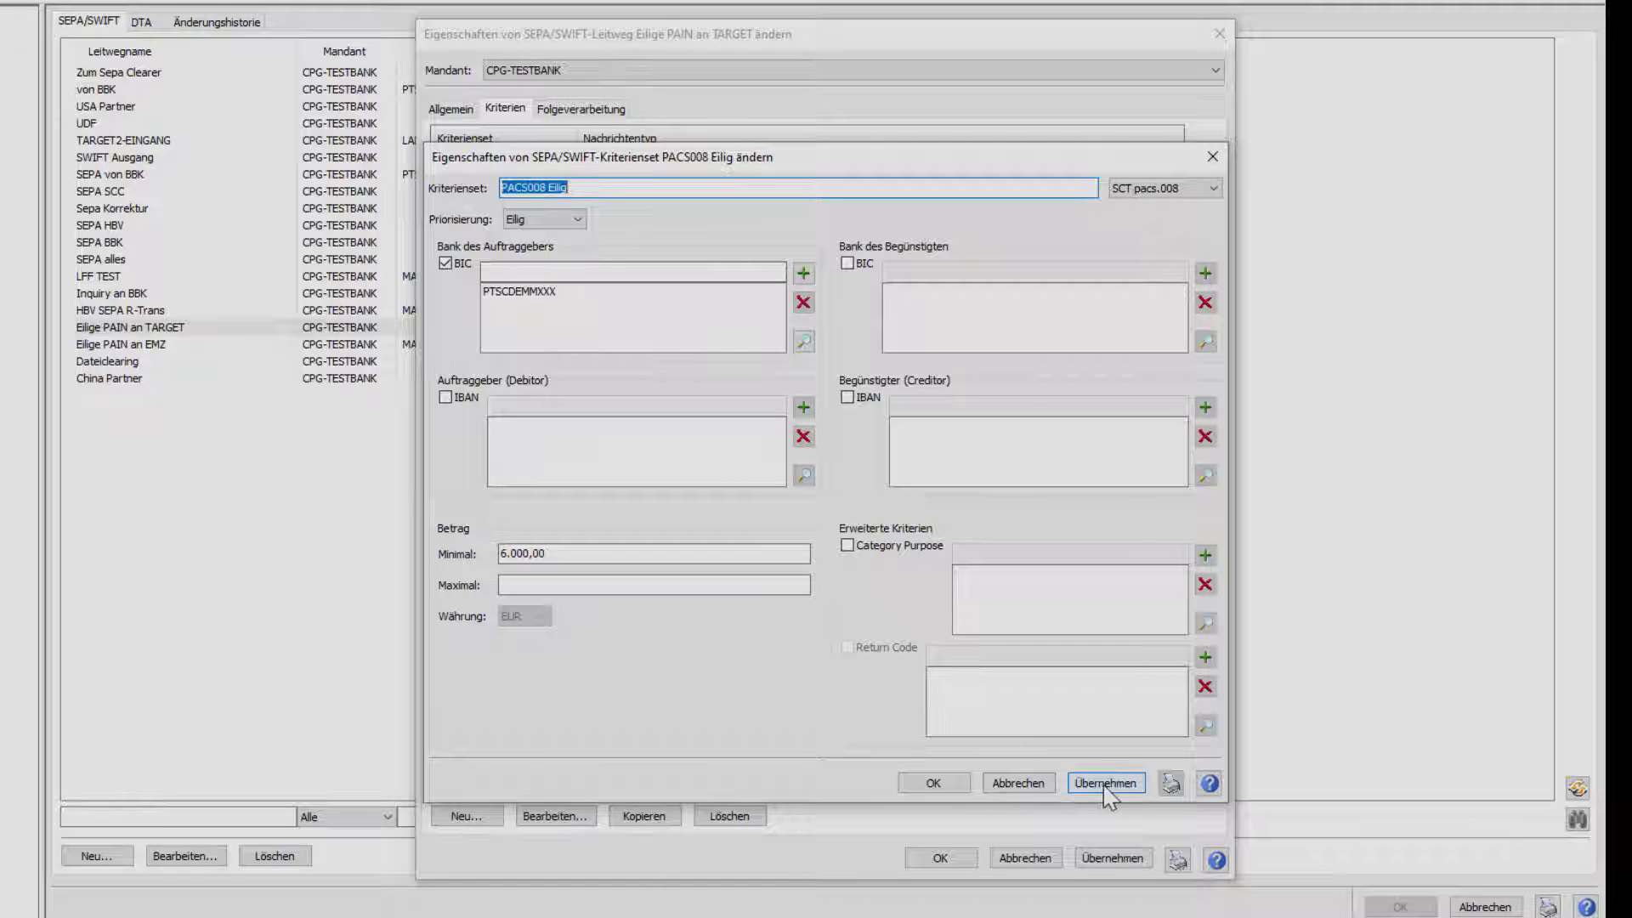
click(1037, 784)
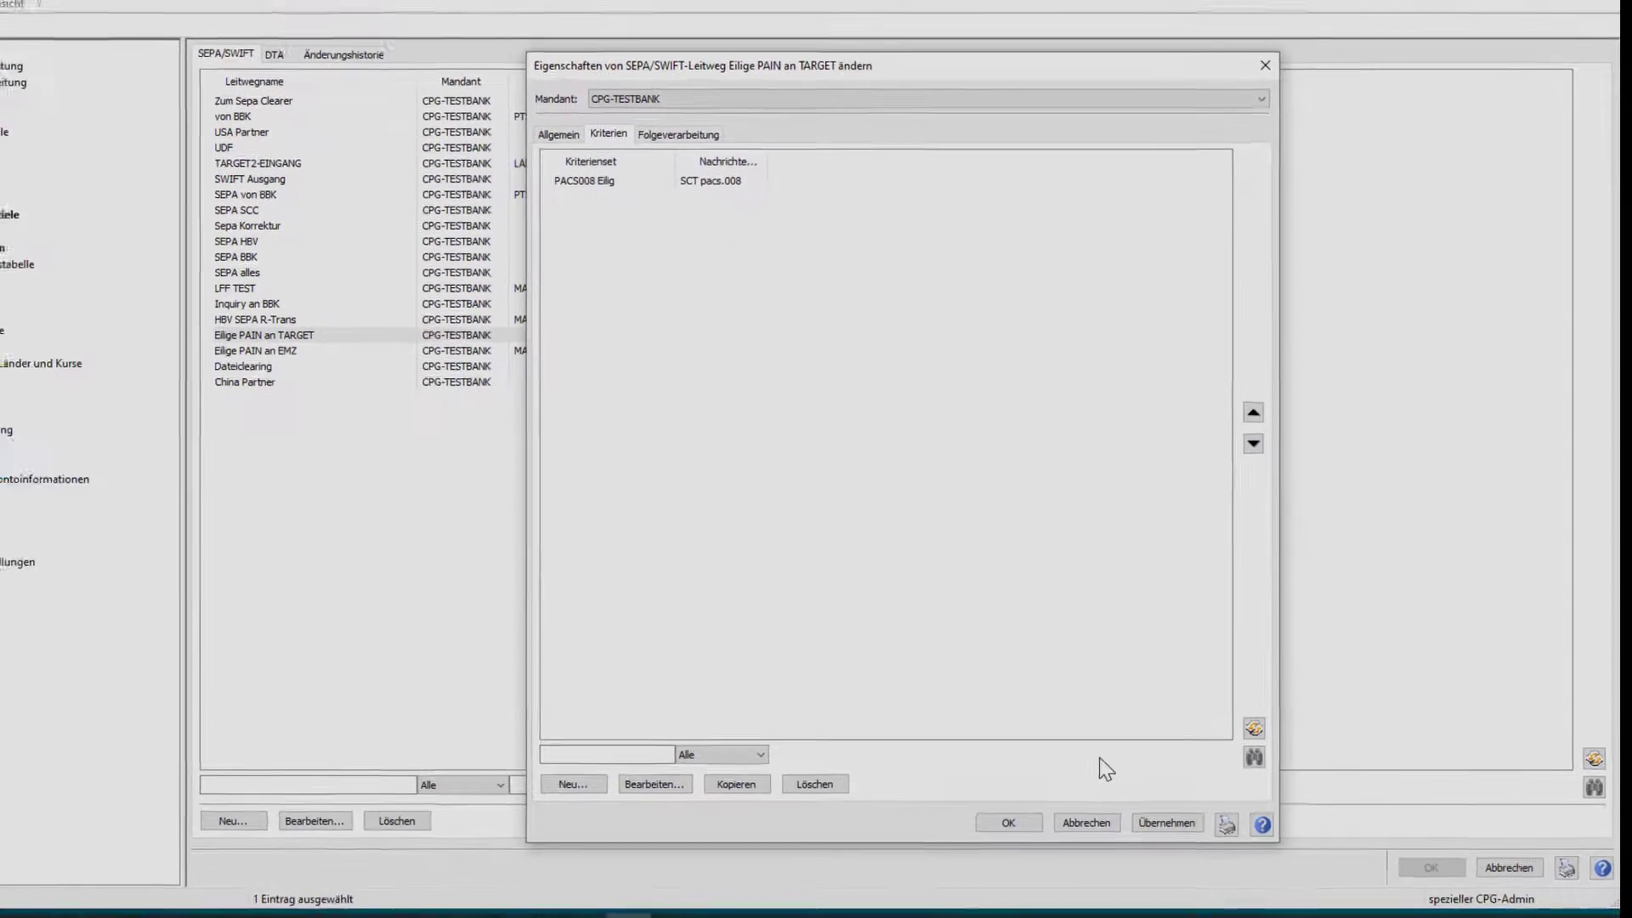
click(1046, 844)
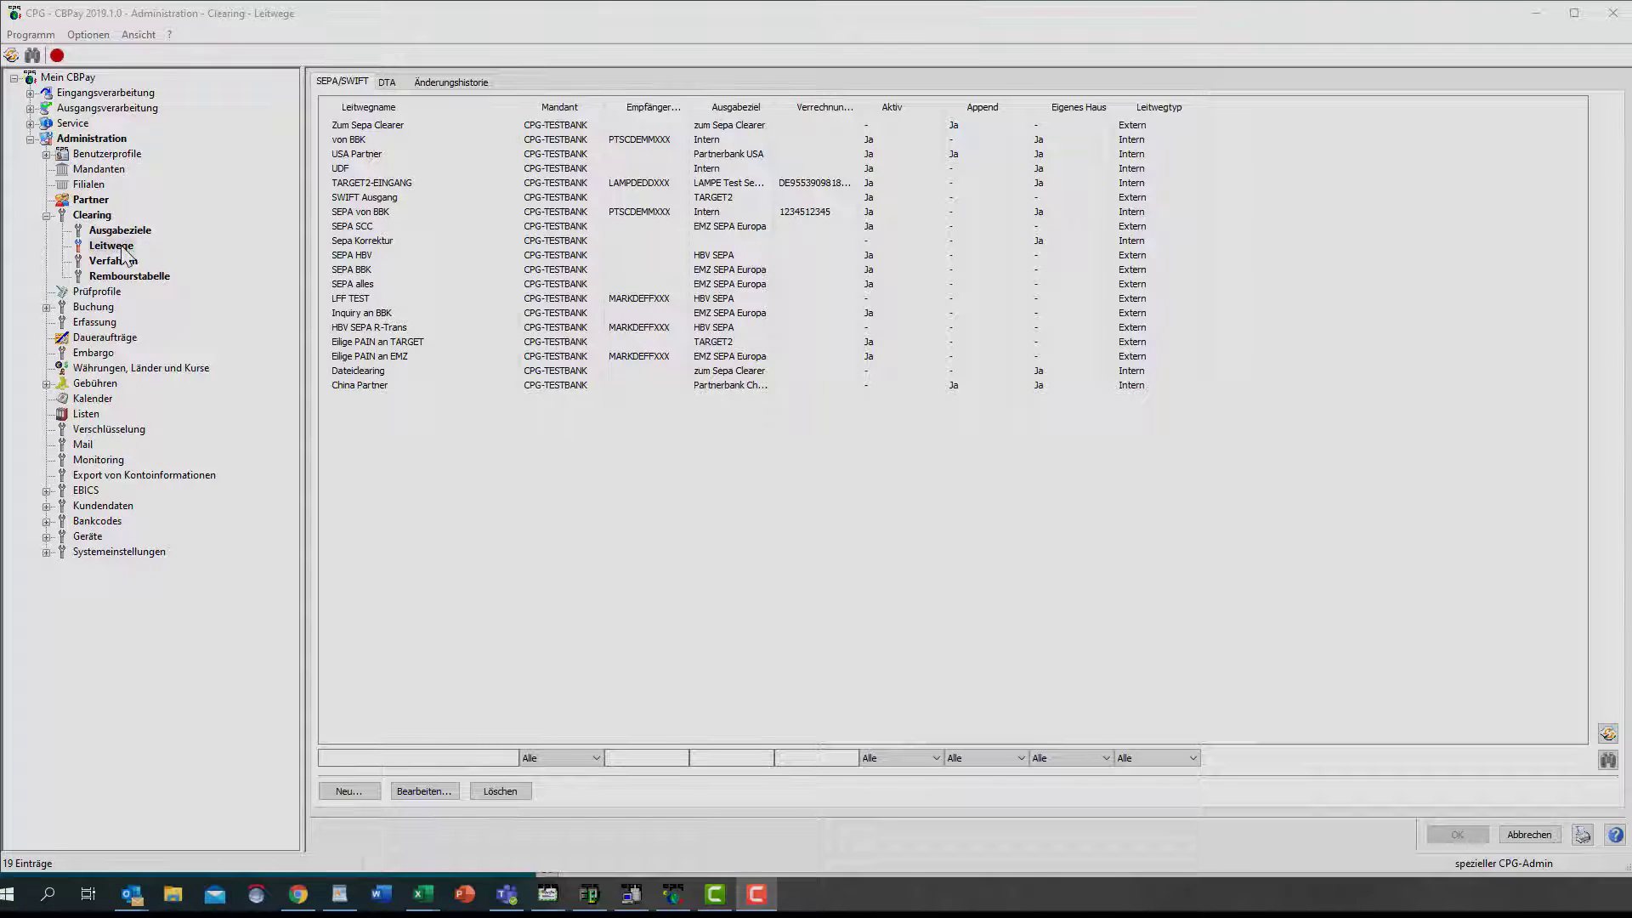
Step: Open the USA Partner route's properties and enable the BankABC calendar for the route as well as the Öffnung time control
click(119, 247)
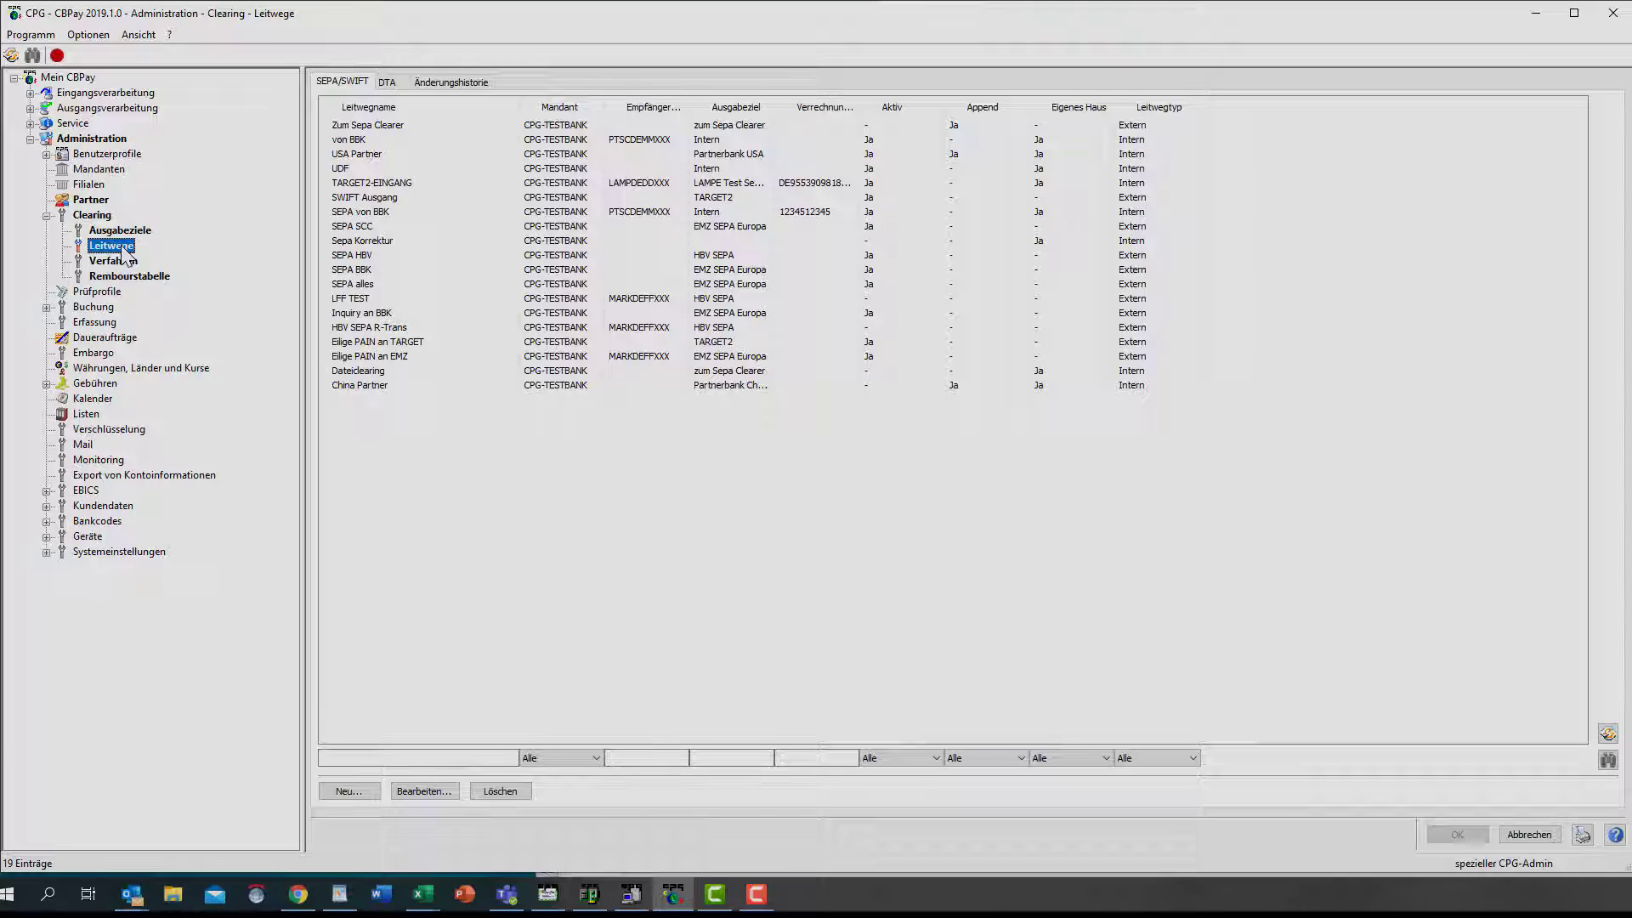
click(393, 157)
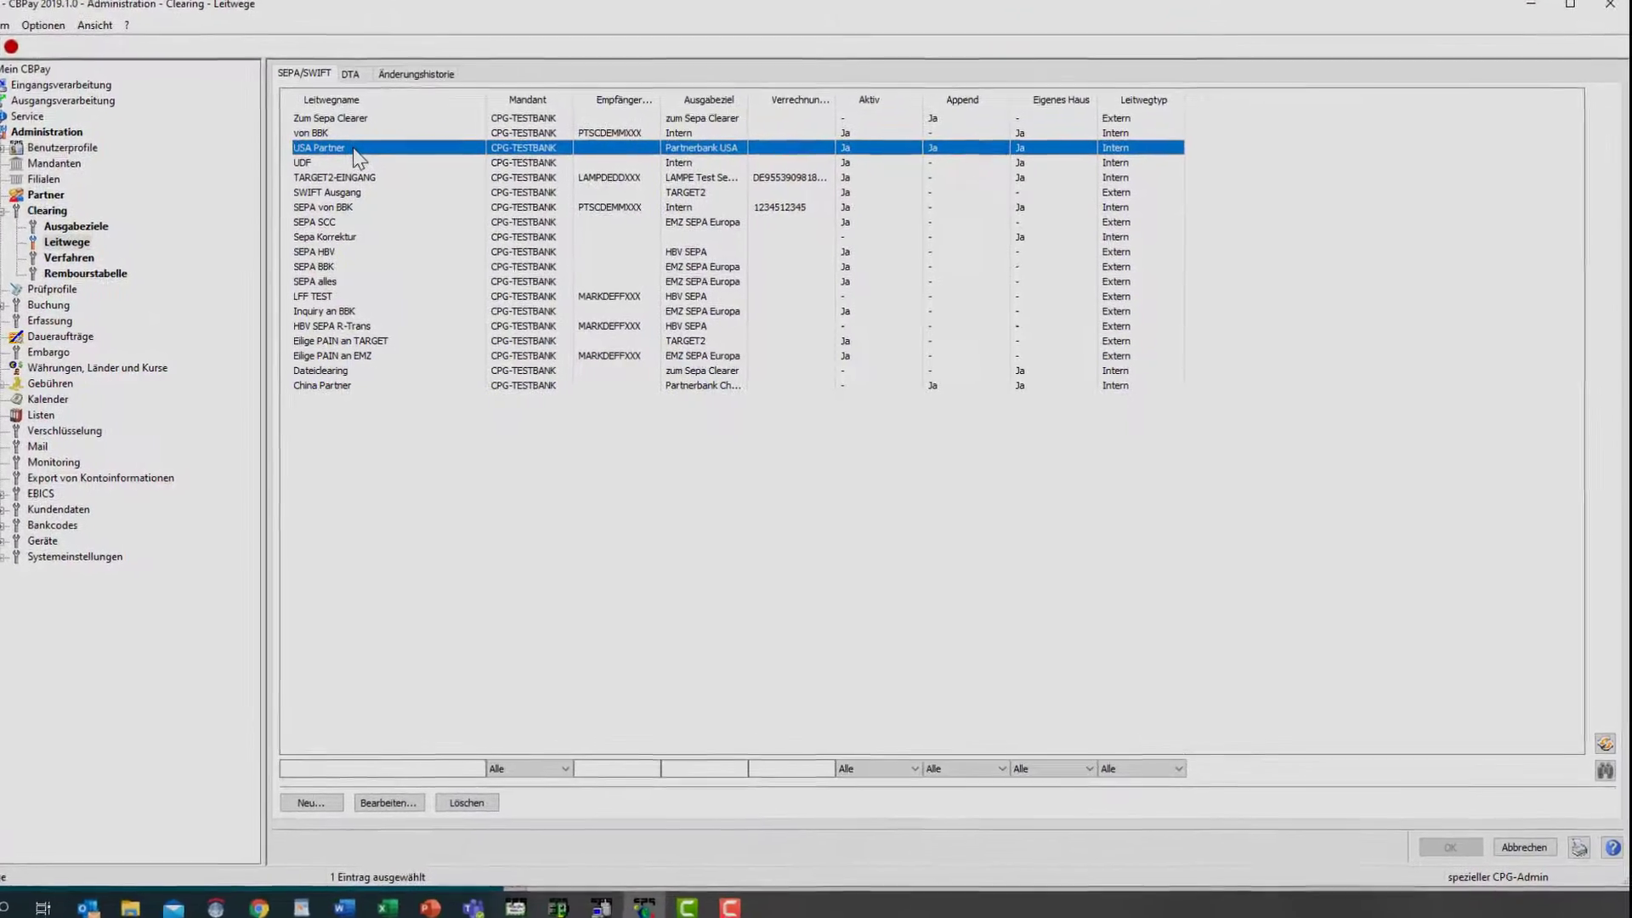
right_click(324, 144)
click(357, 156)
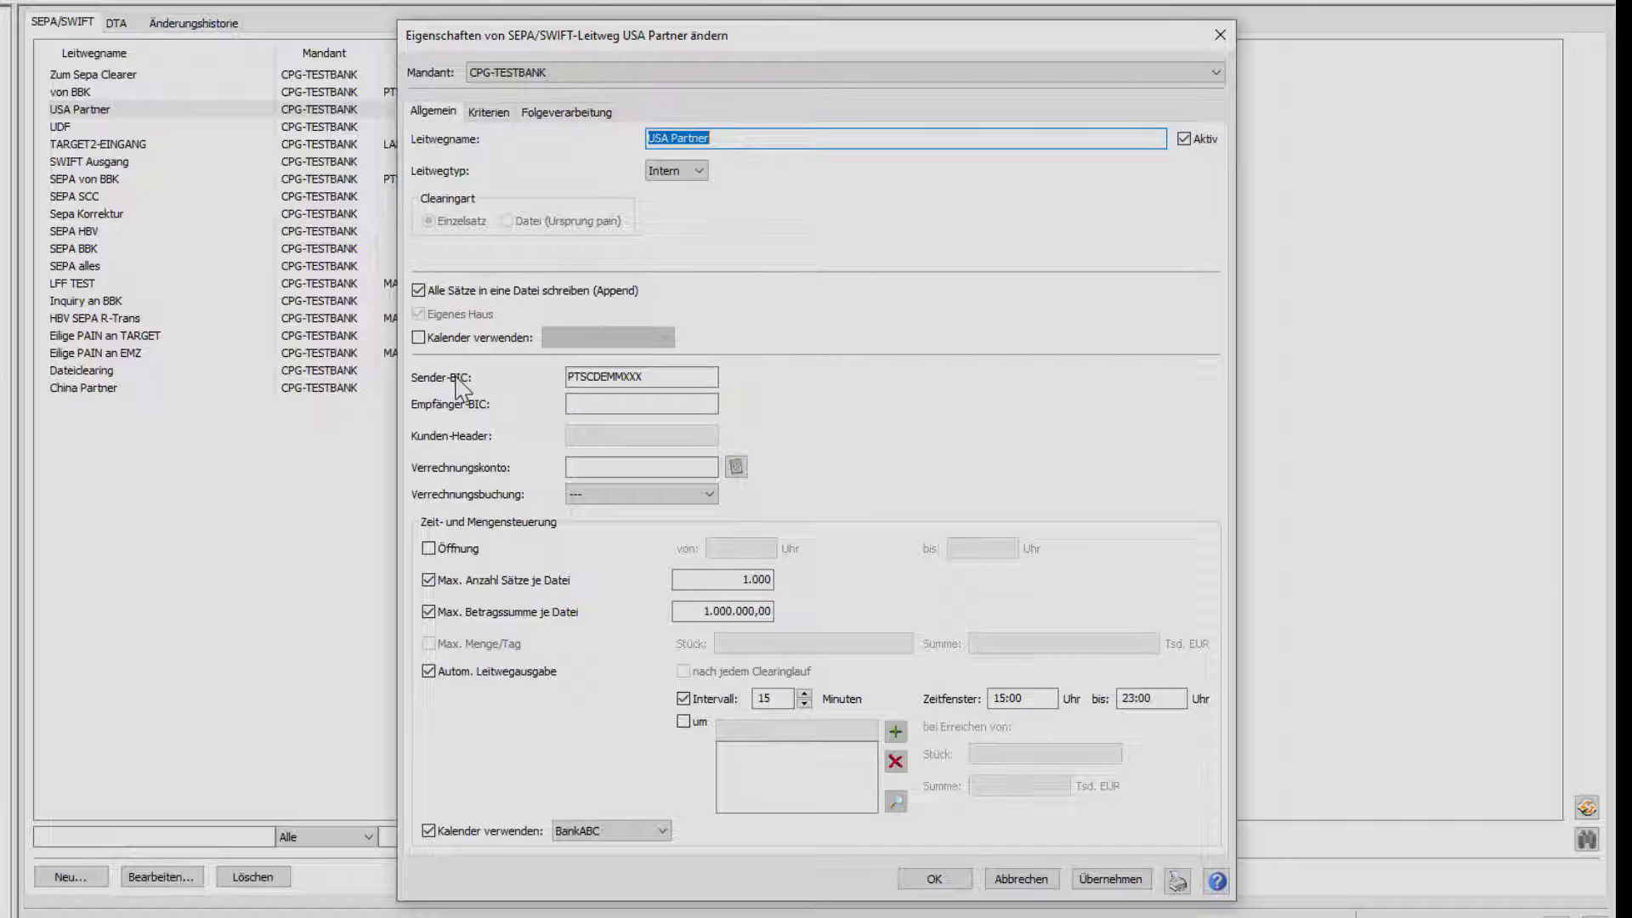
click(418, 337)
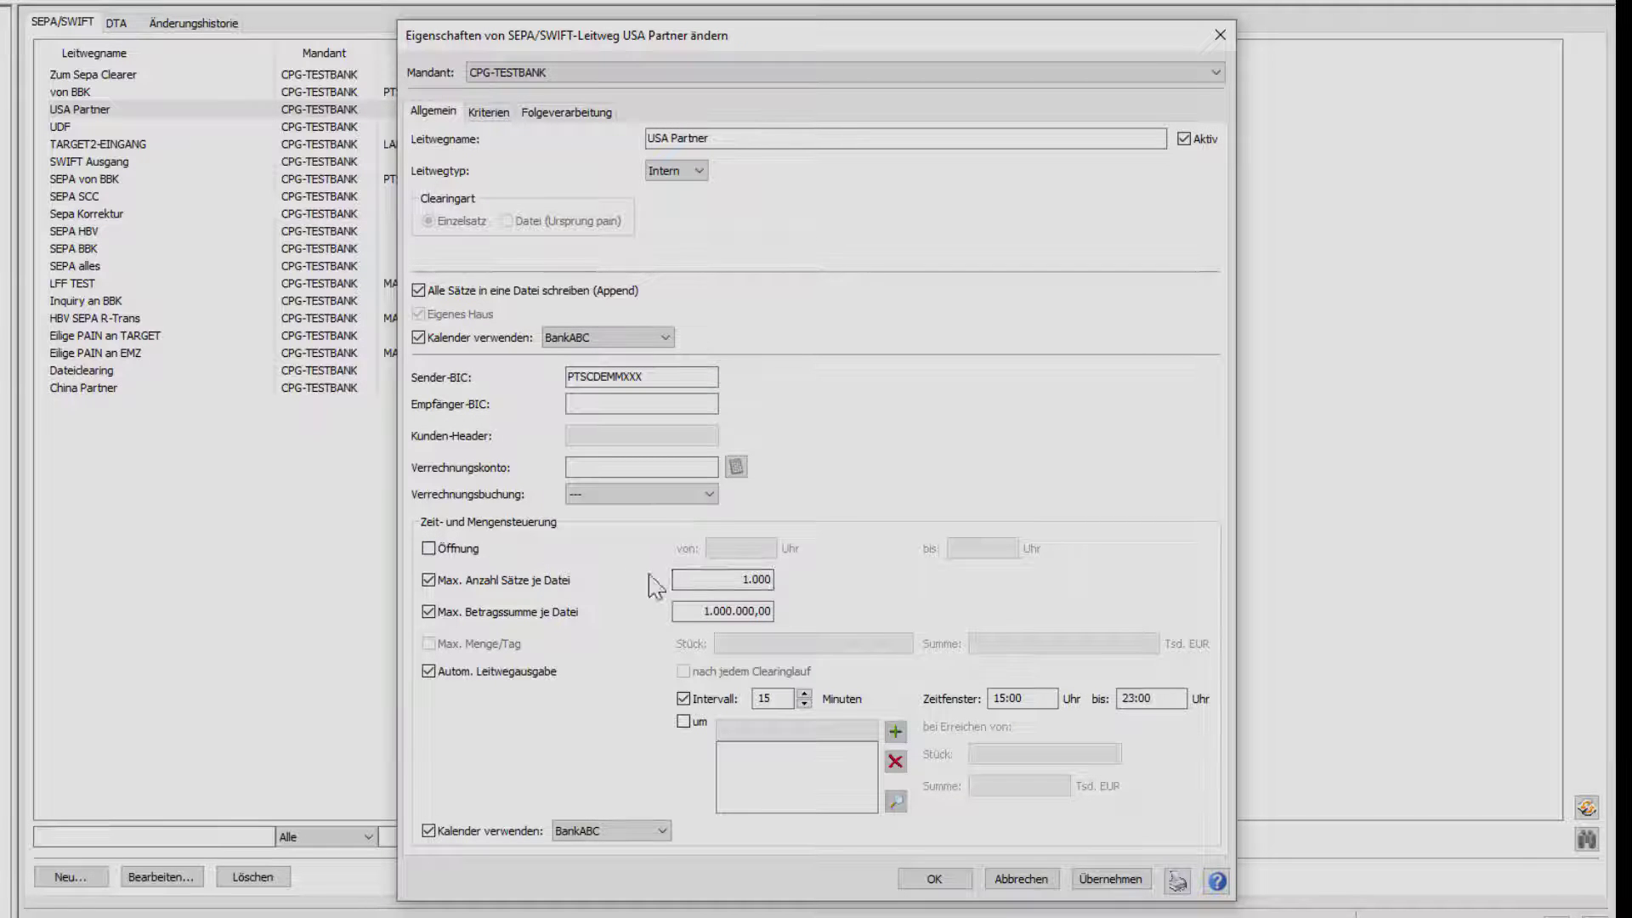
click(429, 549)
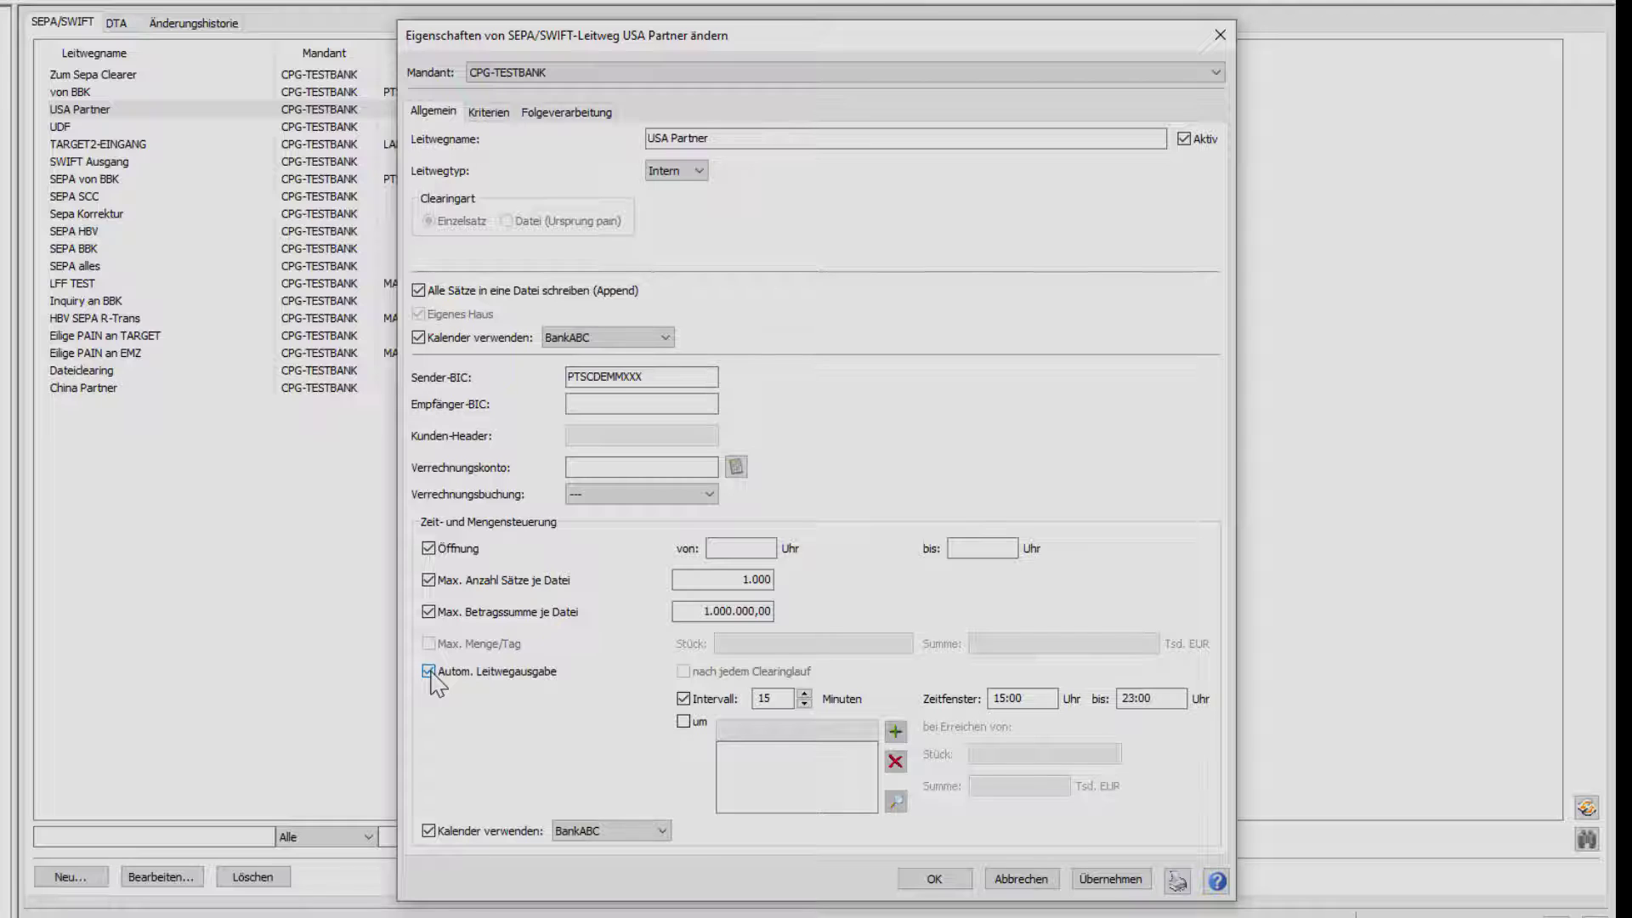
Step: Examine the Gutschrift USA criteria set and its selectable message types, keeping MT103 and closing the set without changes
click(498, 113)
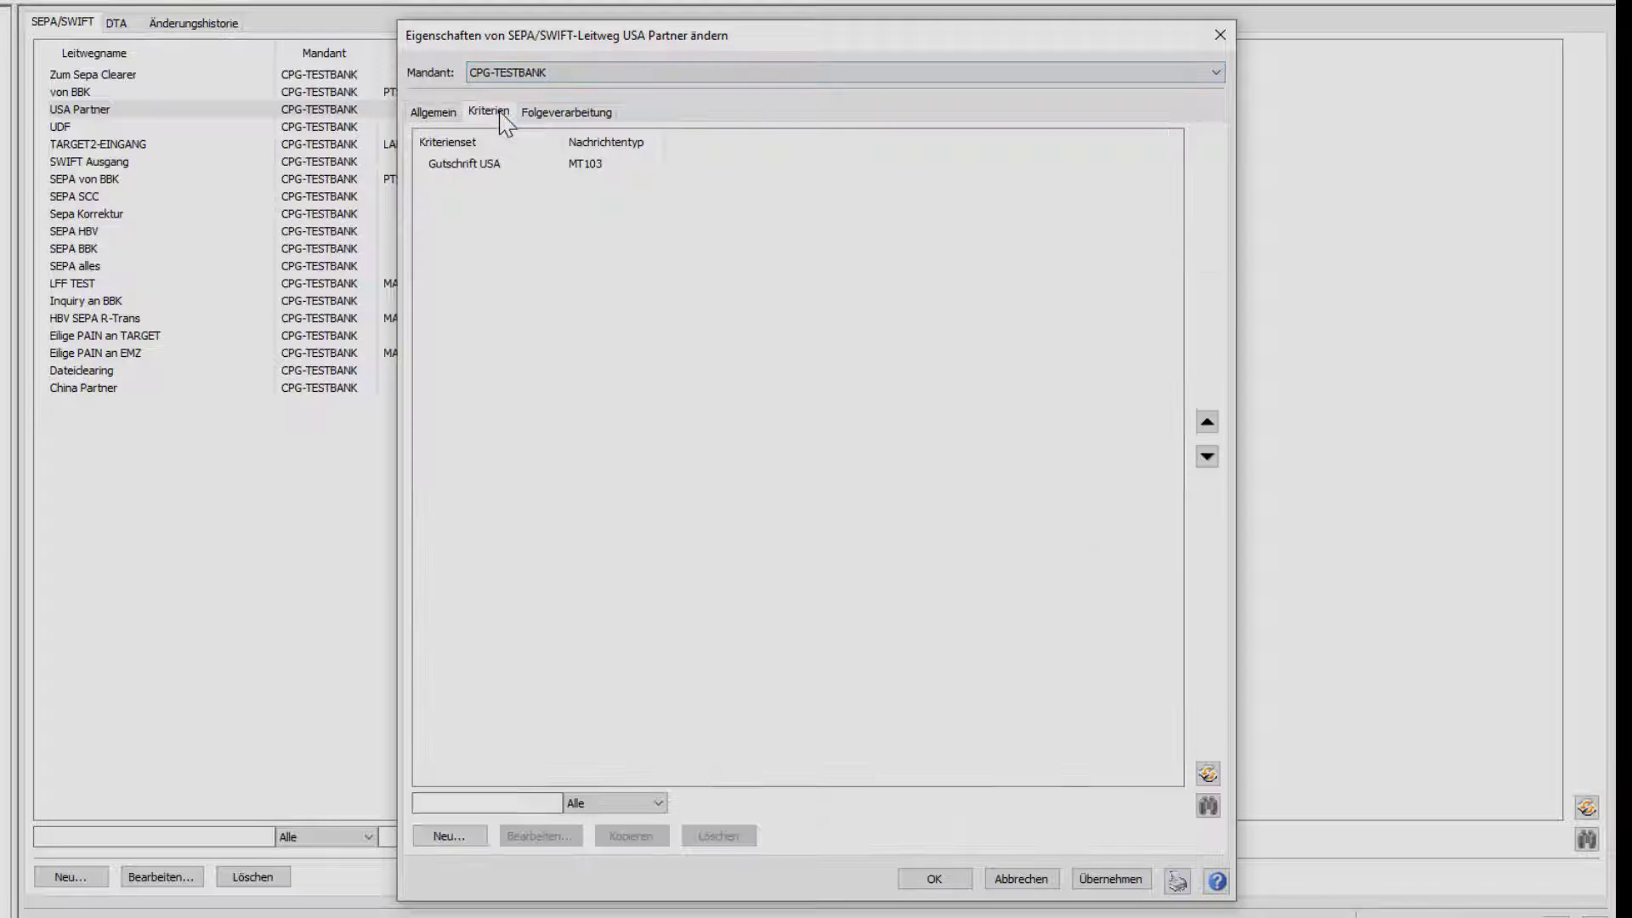
click(474, 165)
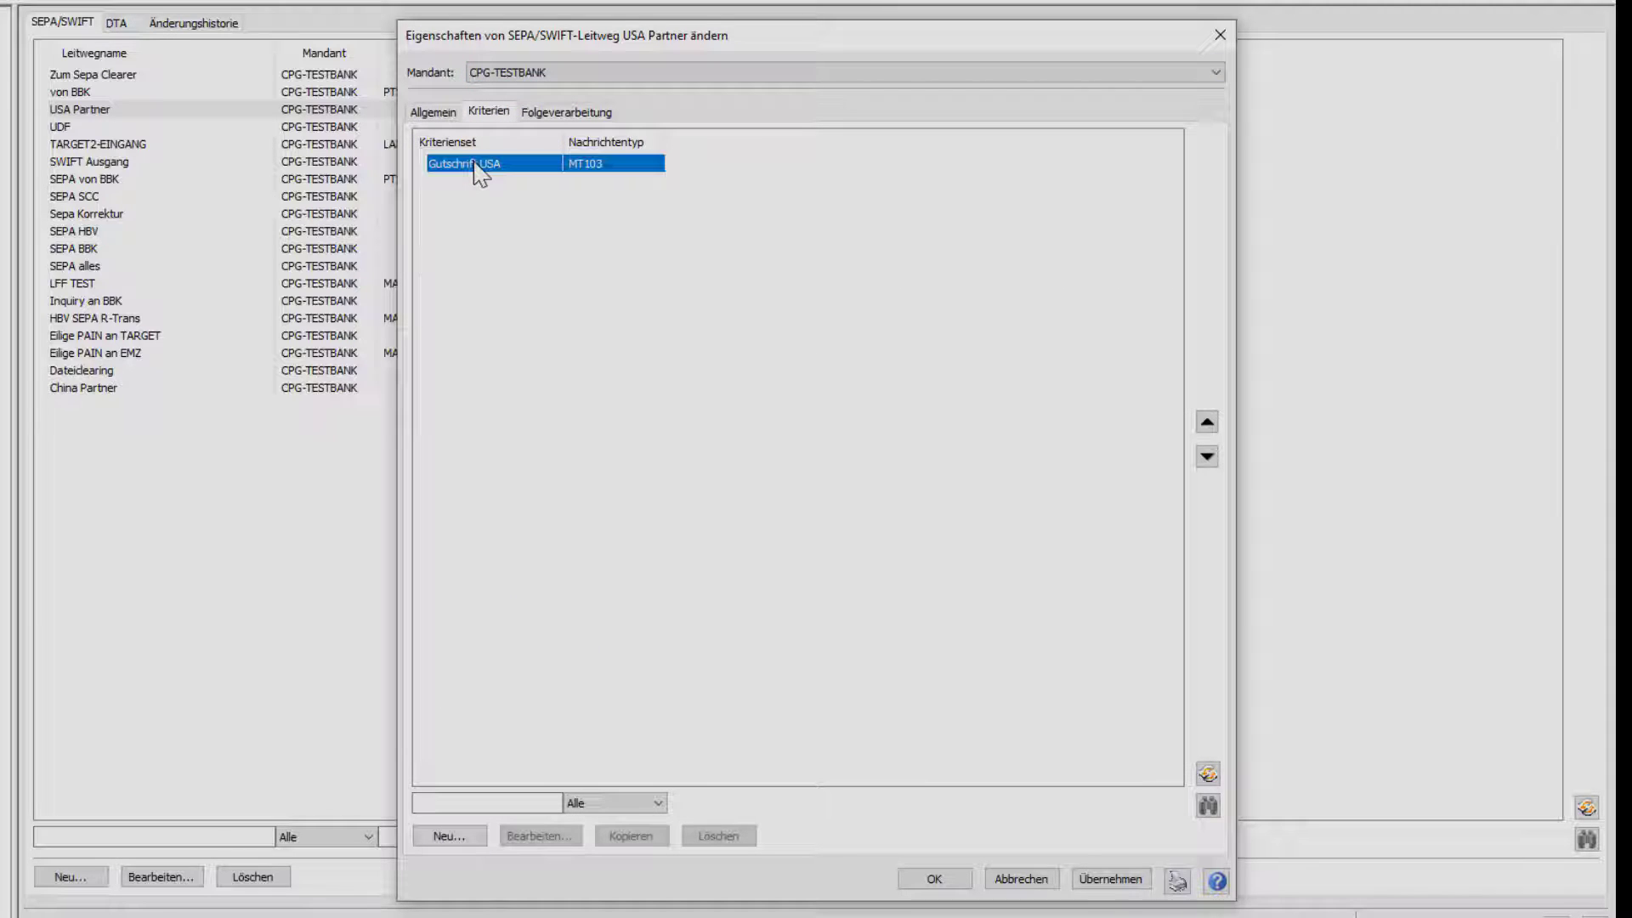
double_click(476, 165)
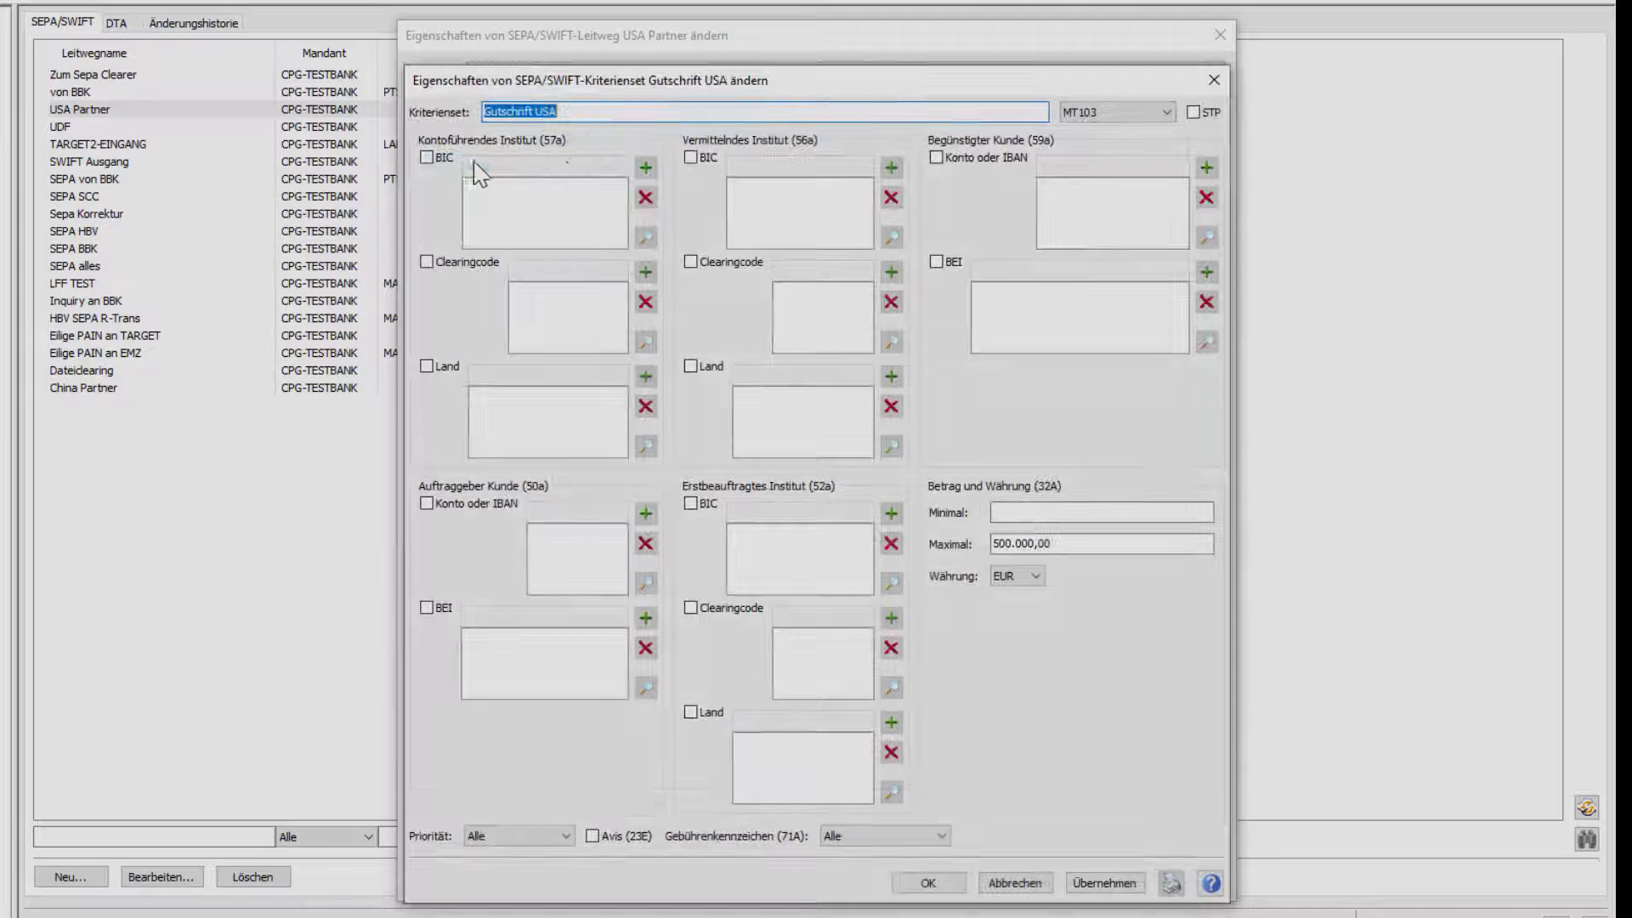
click(1168, 113)
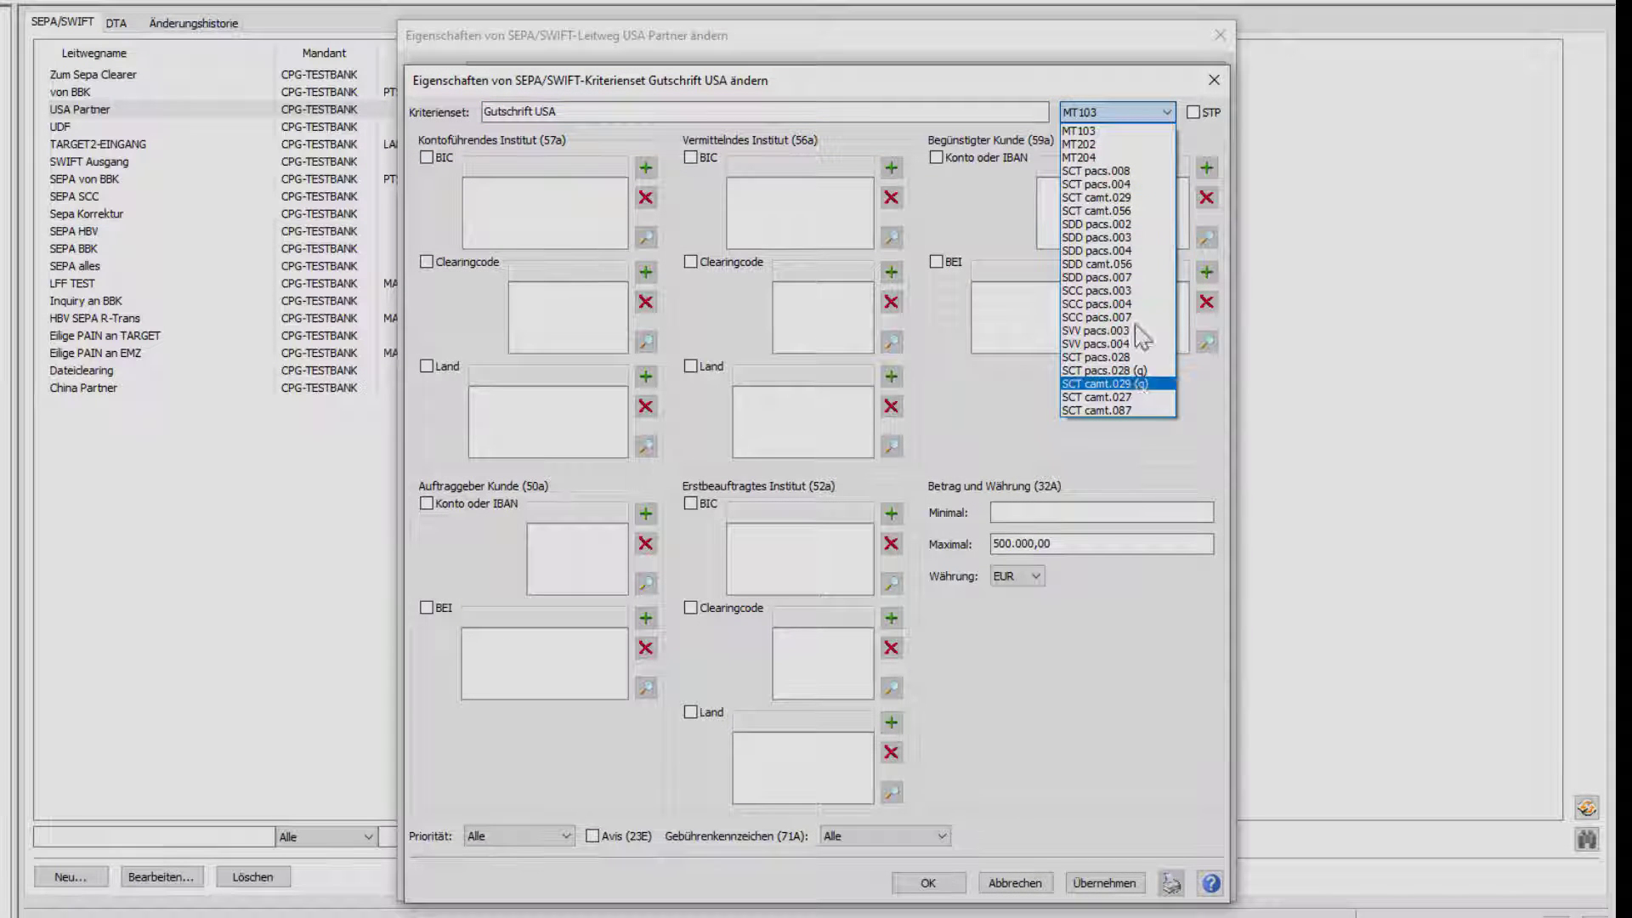
click(1144, 132)
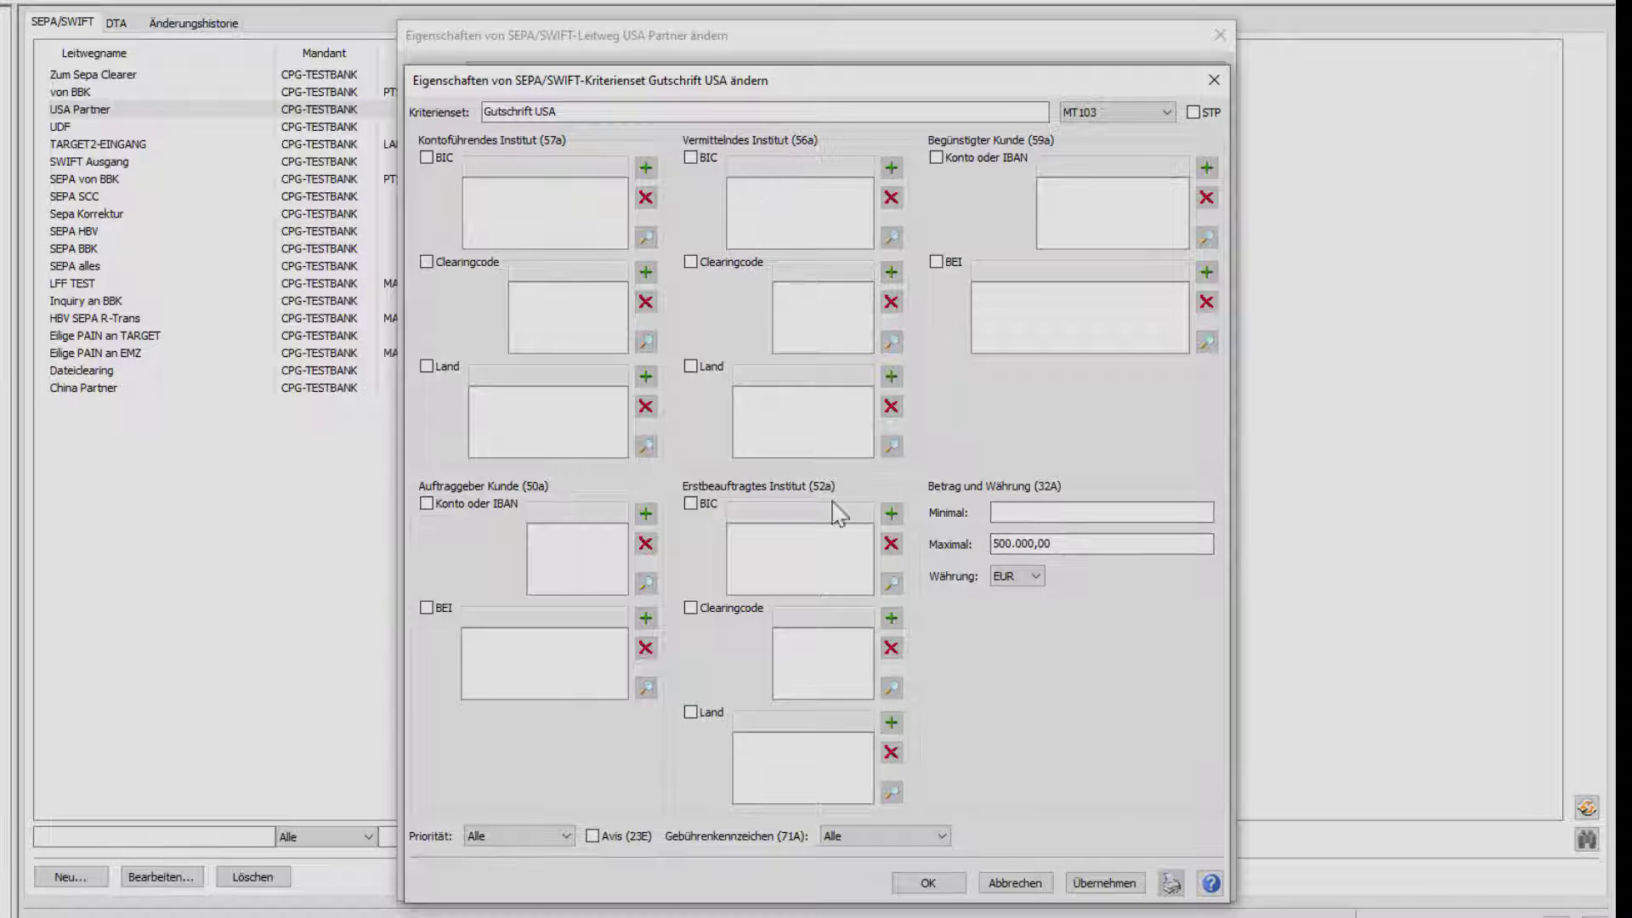
click(1015, 883)
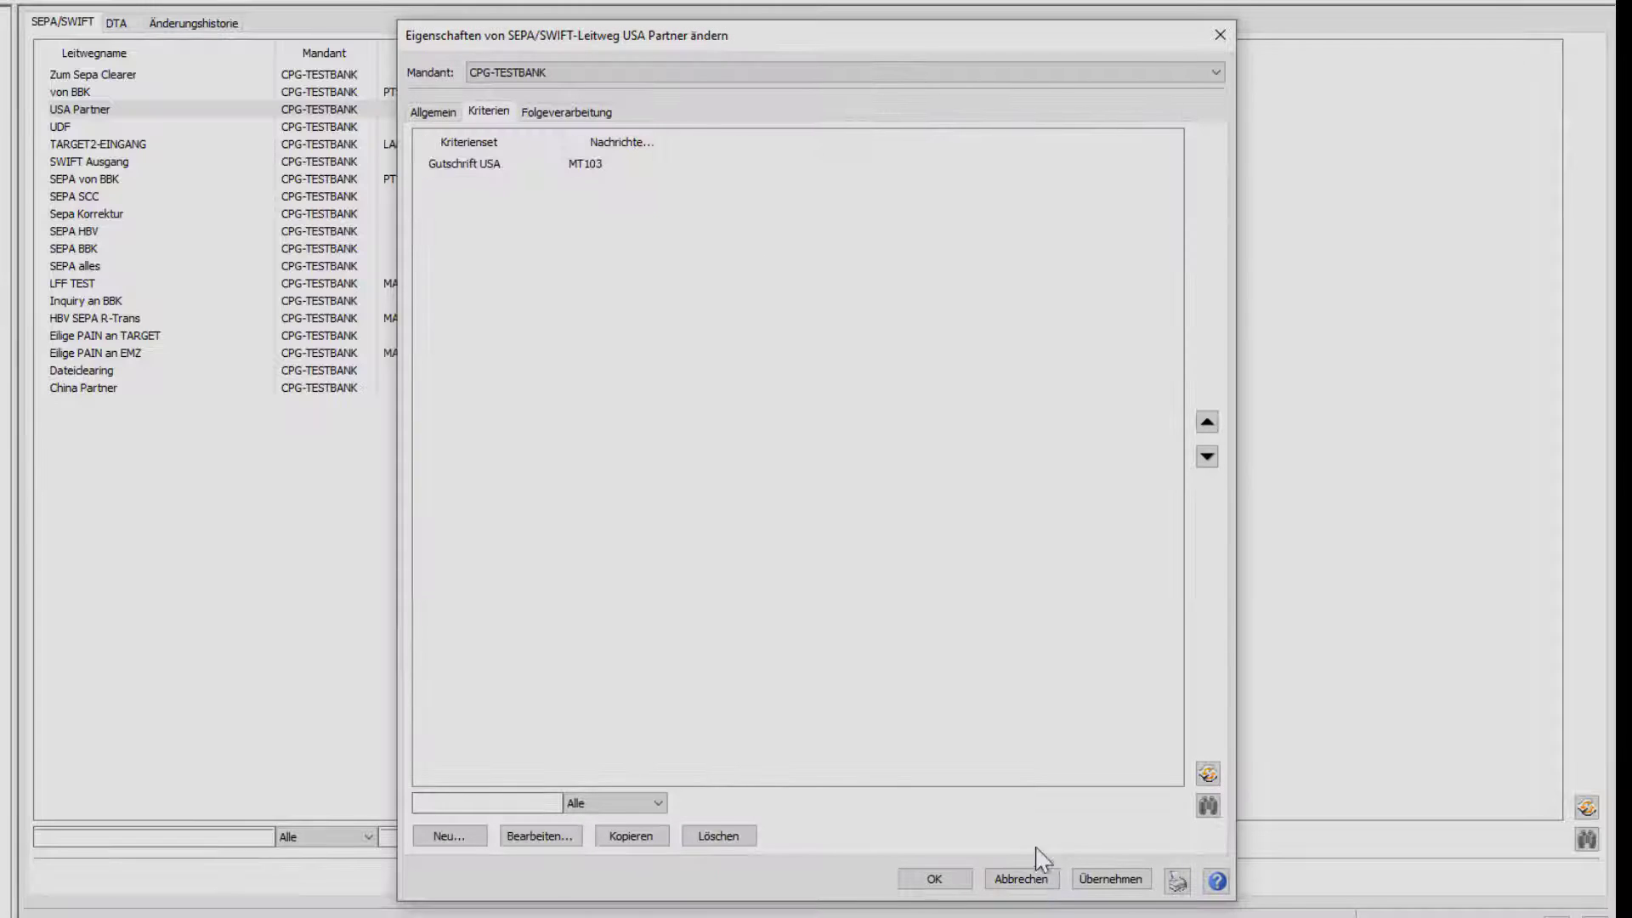
Step: Examine the USA Partner route's follow-up processing, trying the embargo check option Nur Zahlungen ins Ausland, and discard the changes
click(594, 110)
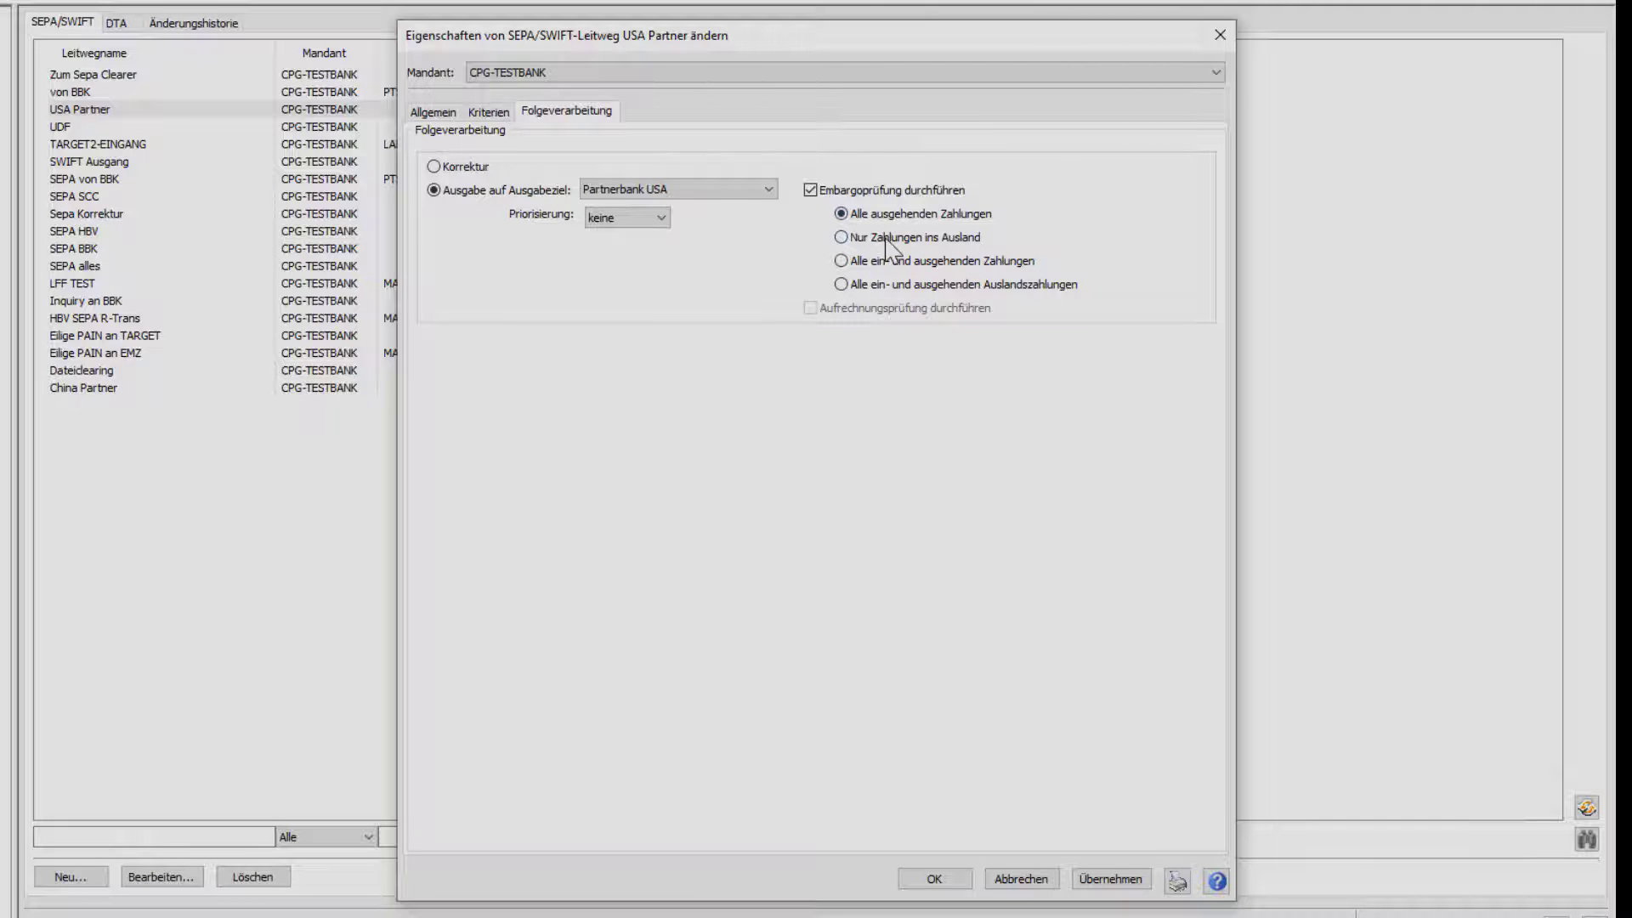
click(850, 238)
click(1035, 882)
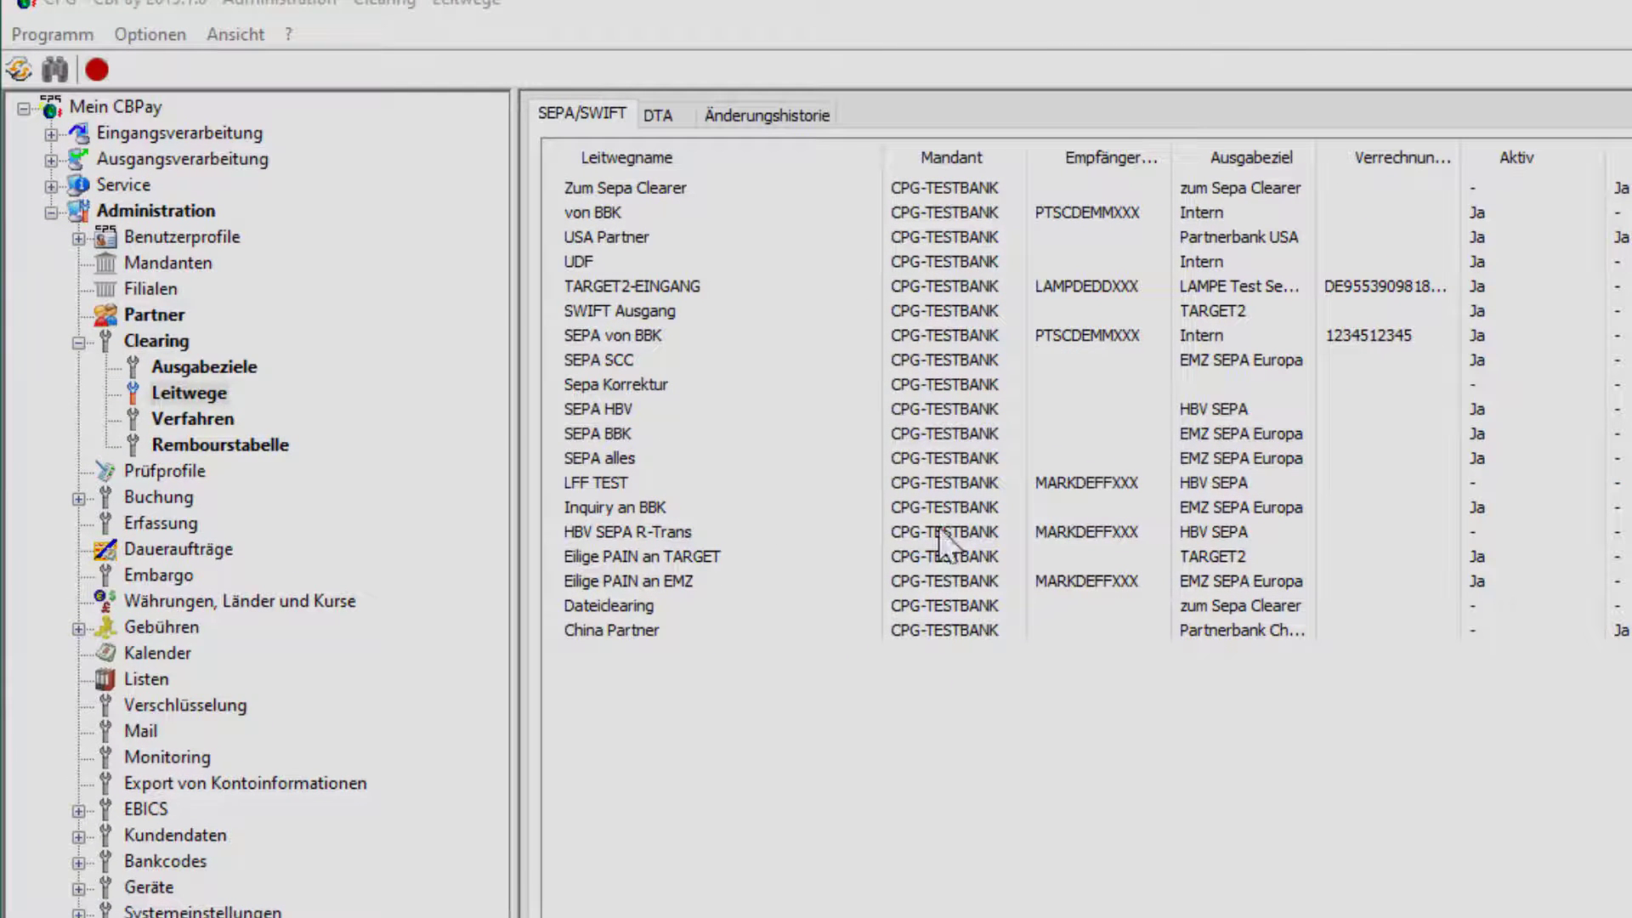
Step: View the clearing Rembourstabelle and the list of Ausgabeziele
click(223, 446)
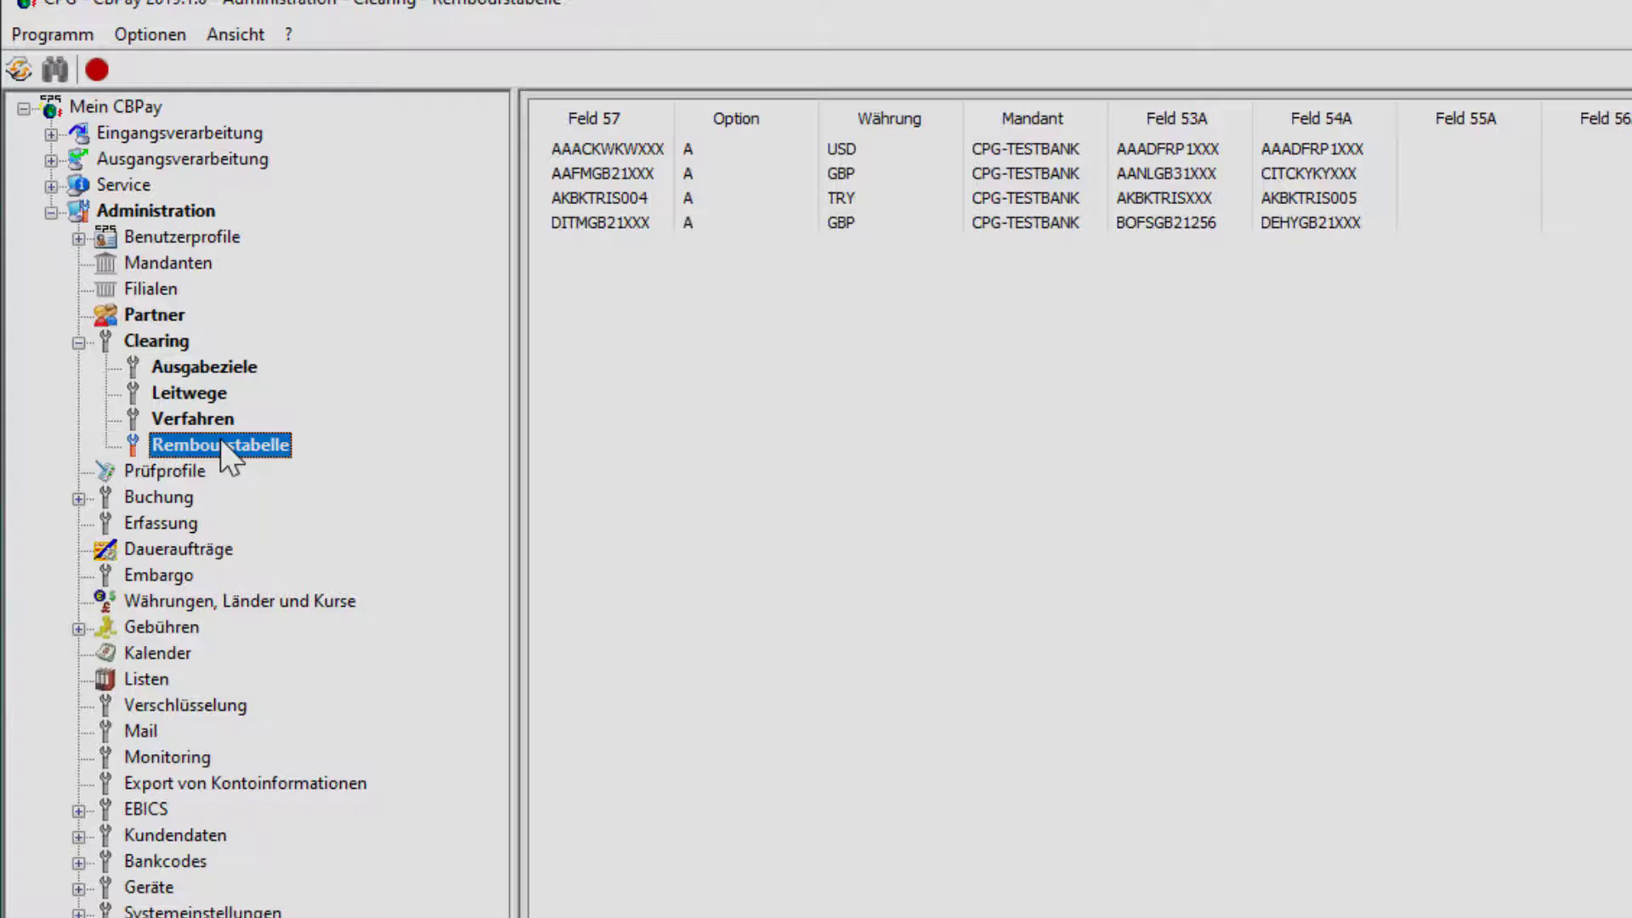
click(236, 372)
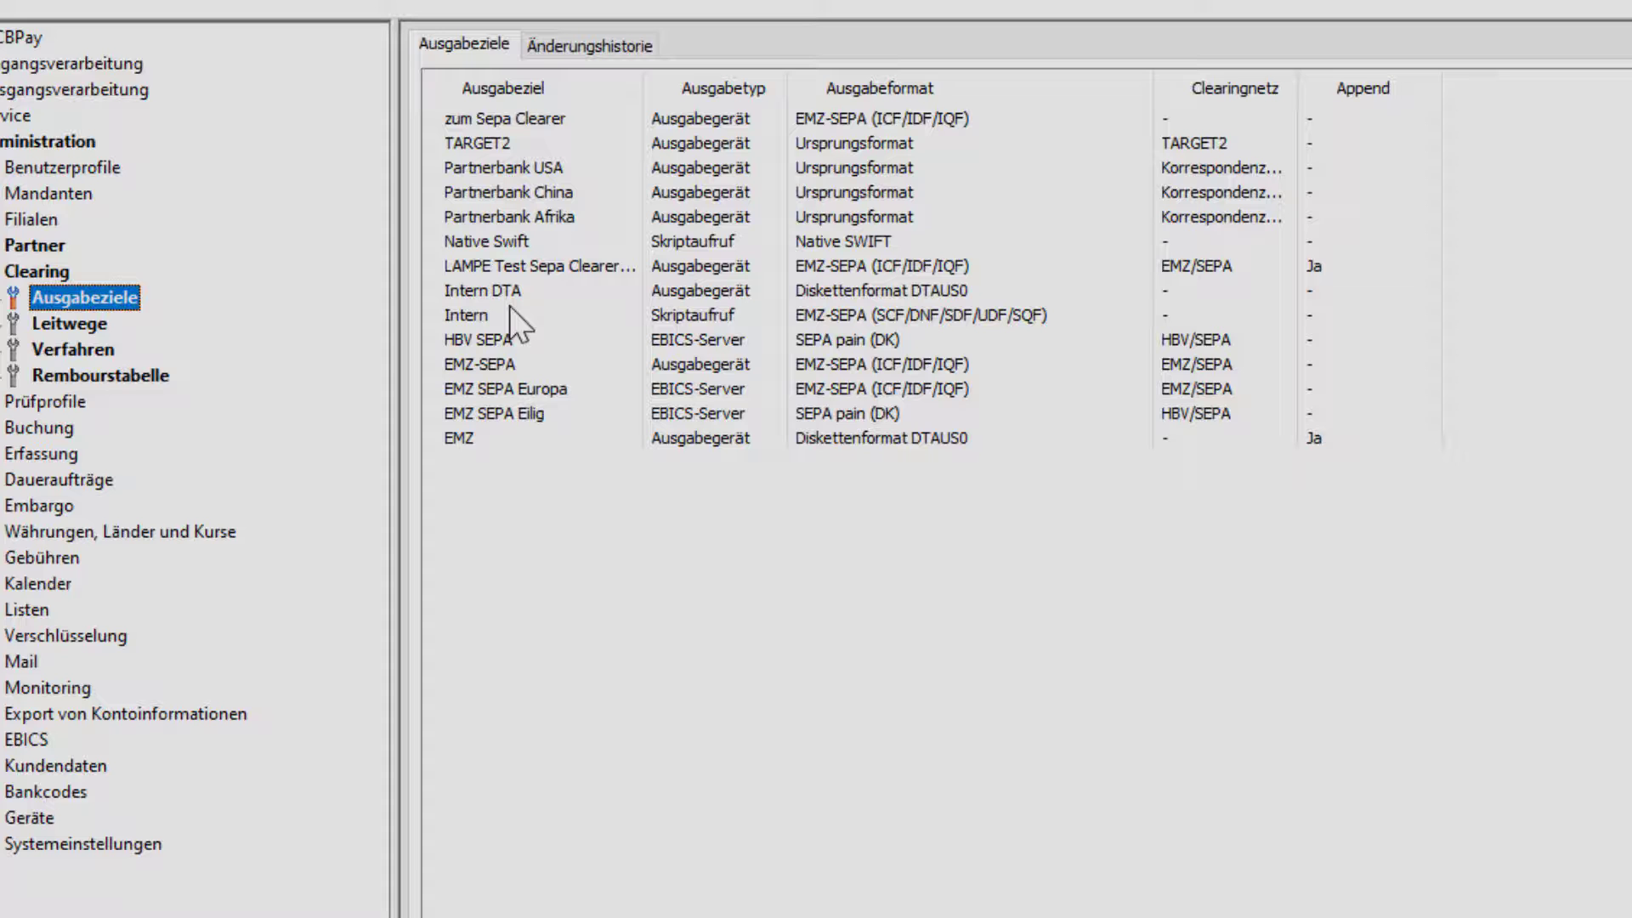
Step: Examine the output destination EMZ SEPA Europa, trying the clearing networks Kein Netz and Korrespondenzbank, and close it without saving
click(498, 390)
double_click(499, 394)
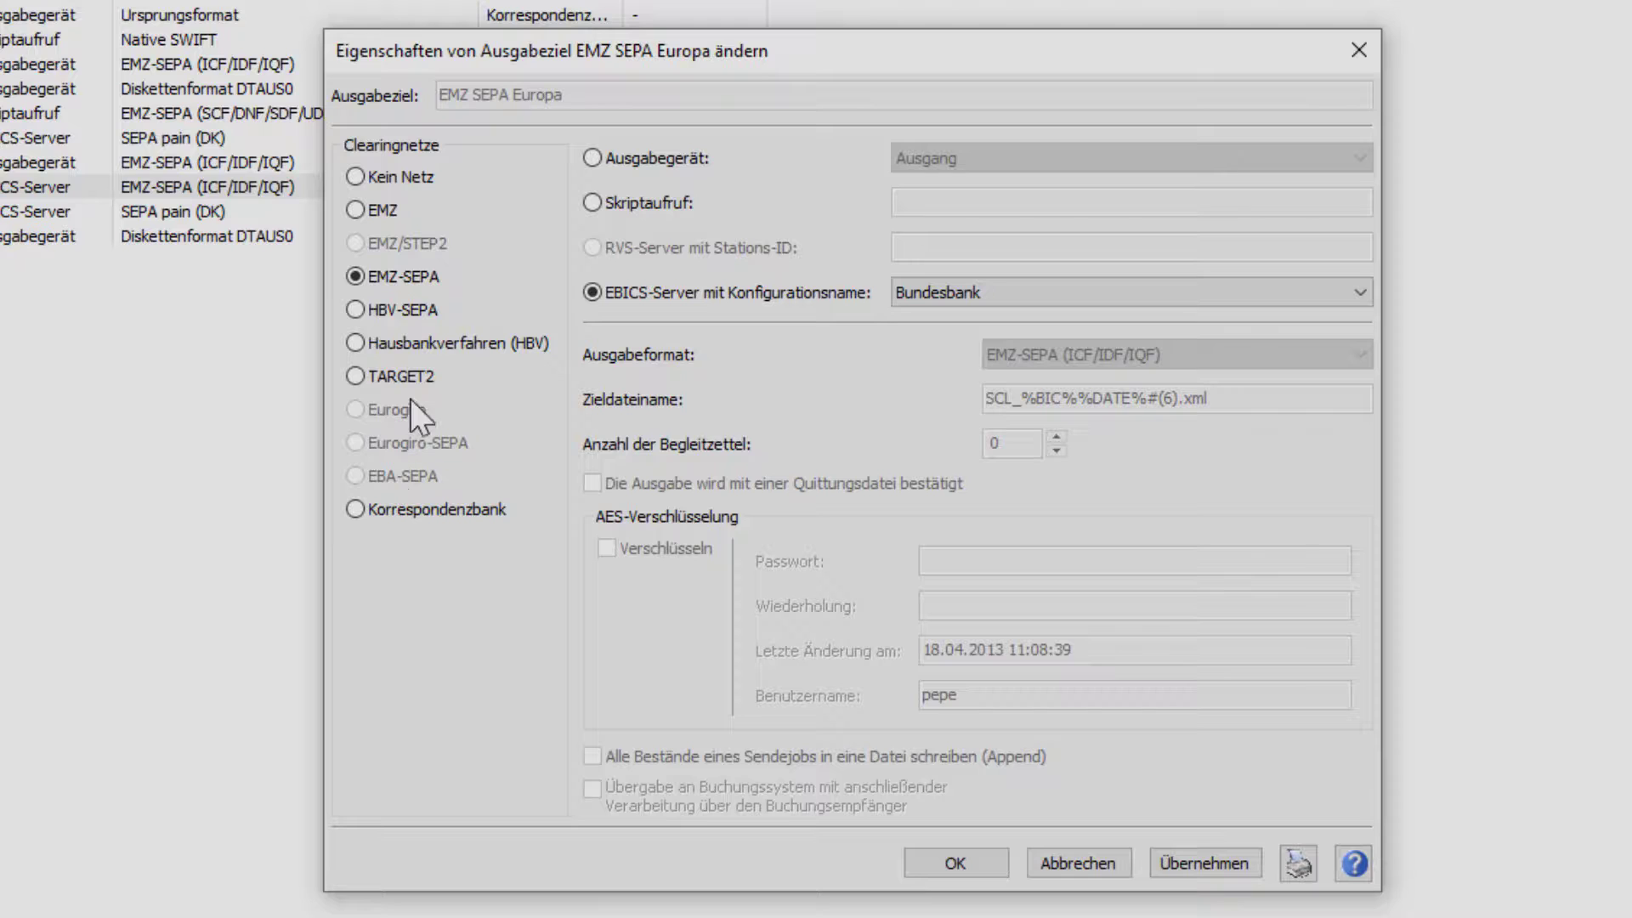
click(364, 175)
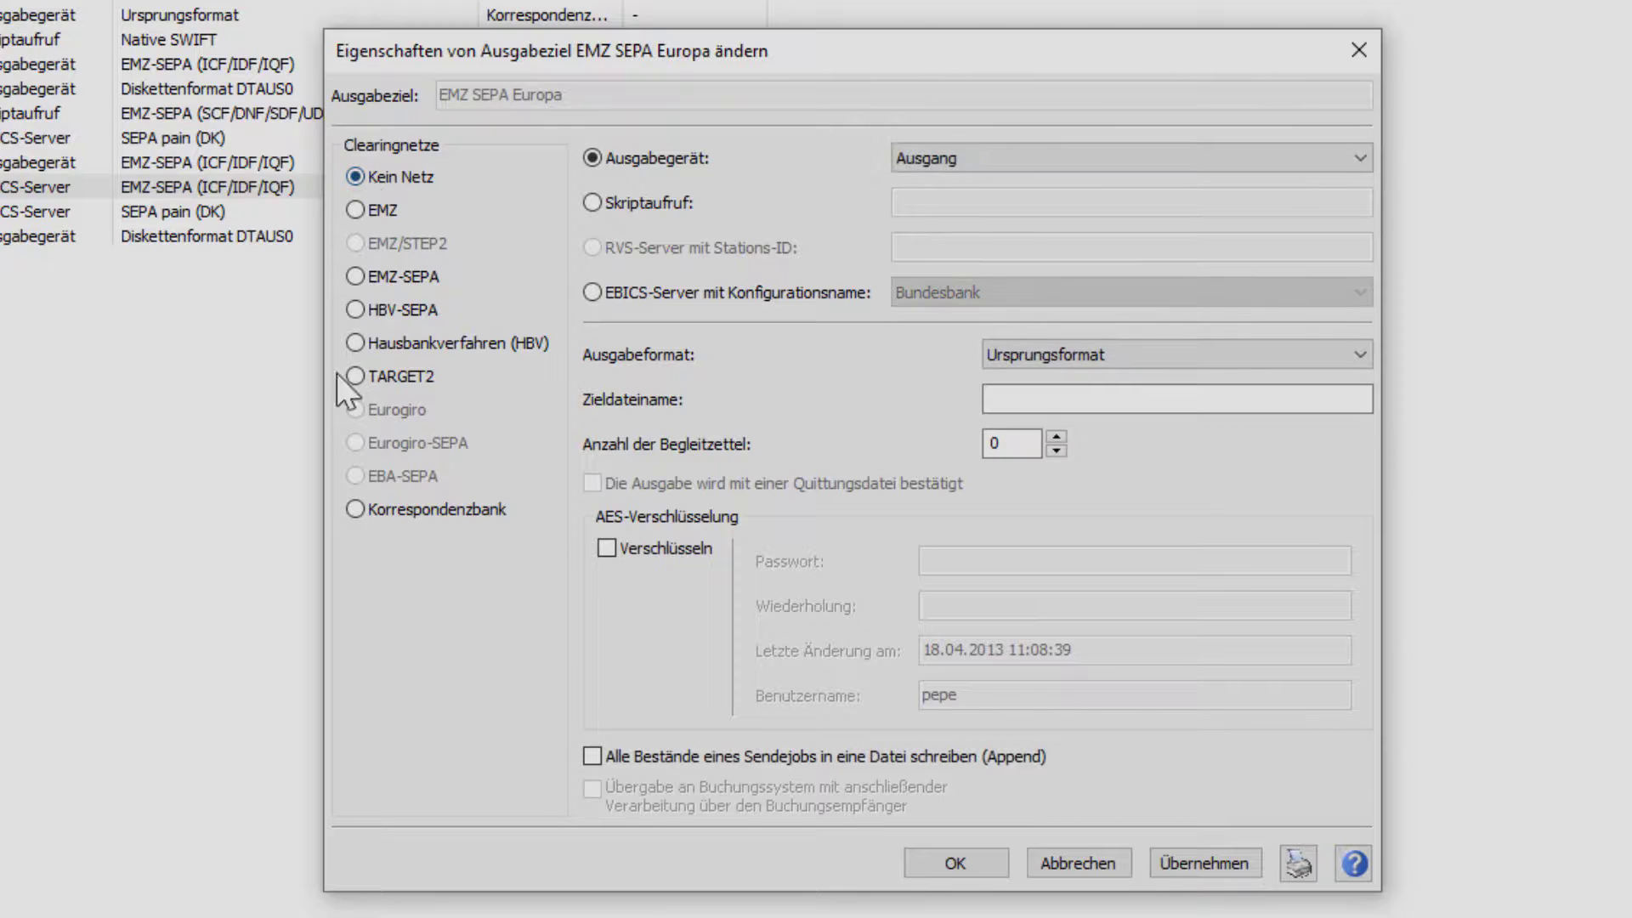
click(354, 512)
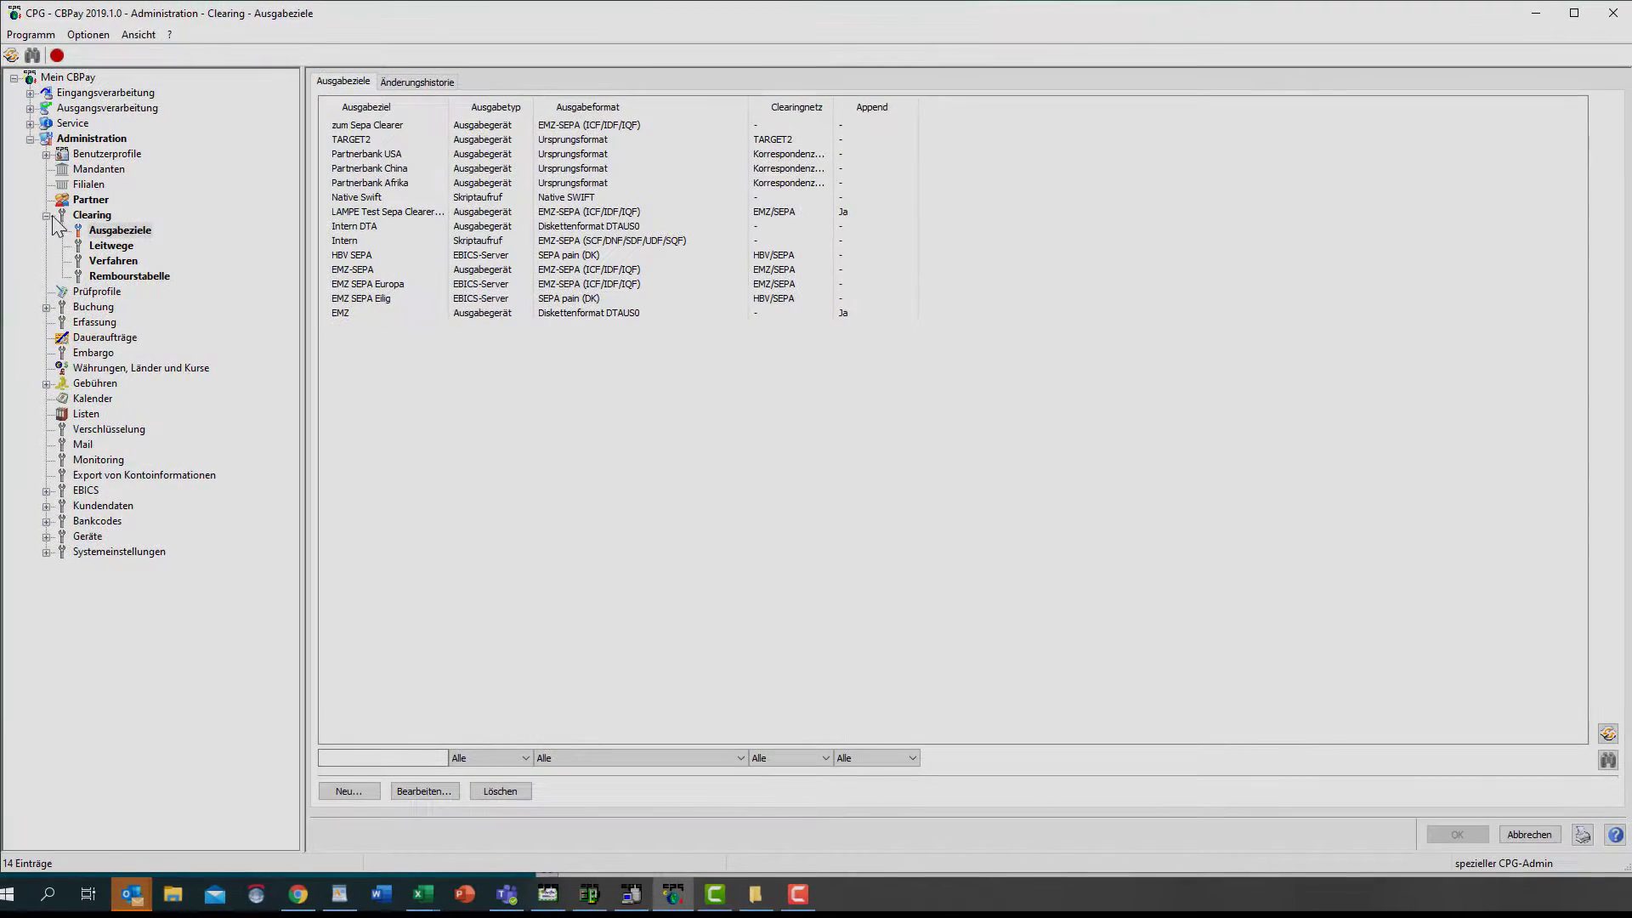
double_click(59, 216)
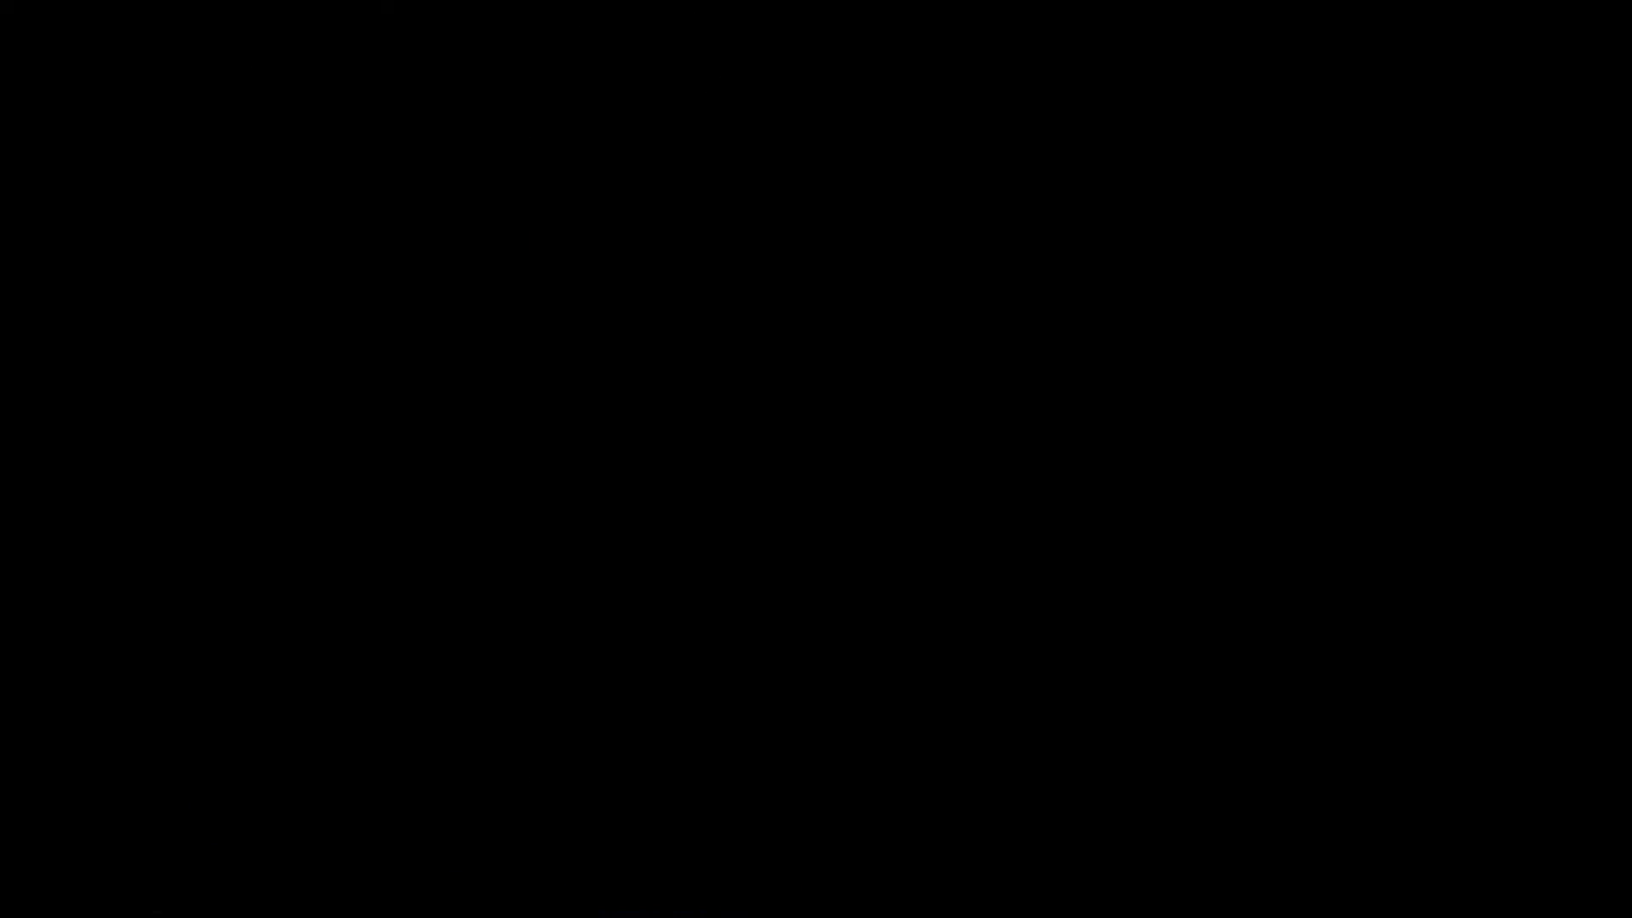